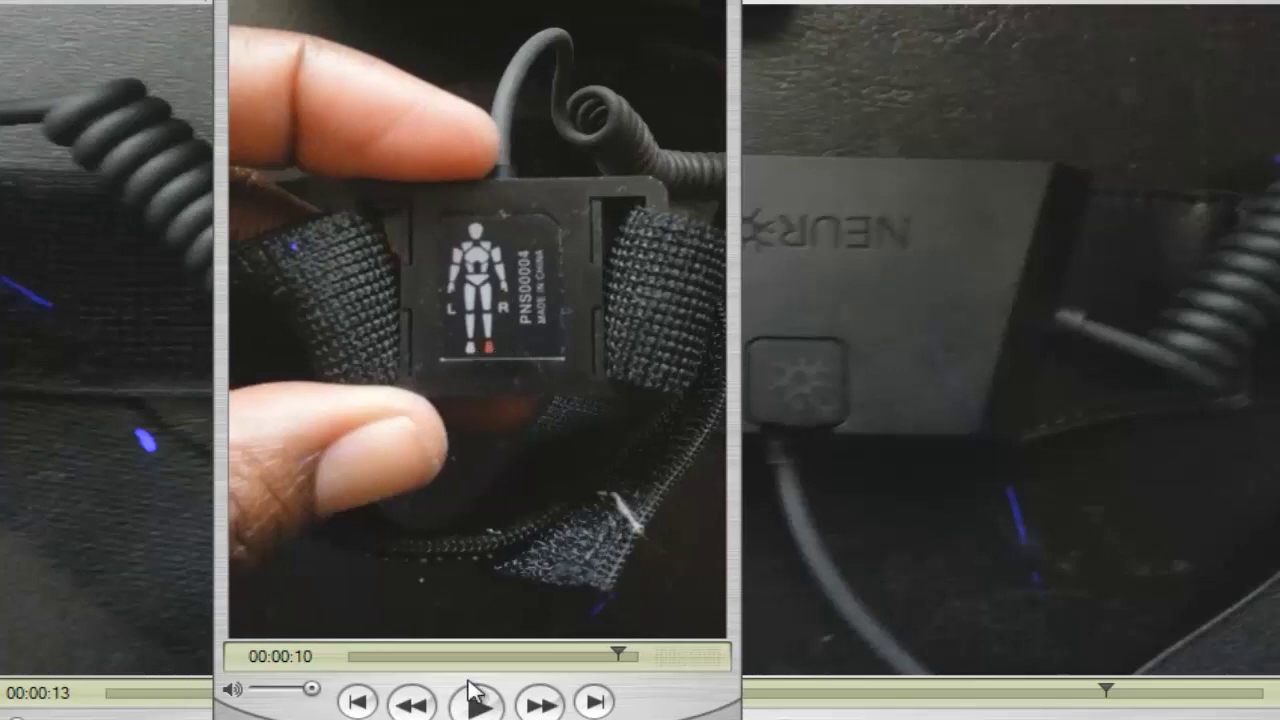
# Play the sensor-strap clip in the middle QuickTime window, then pause it.
pyautogui.click(384, 657)
pyautogui.click(468, 704)
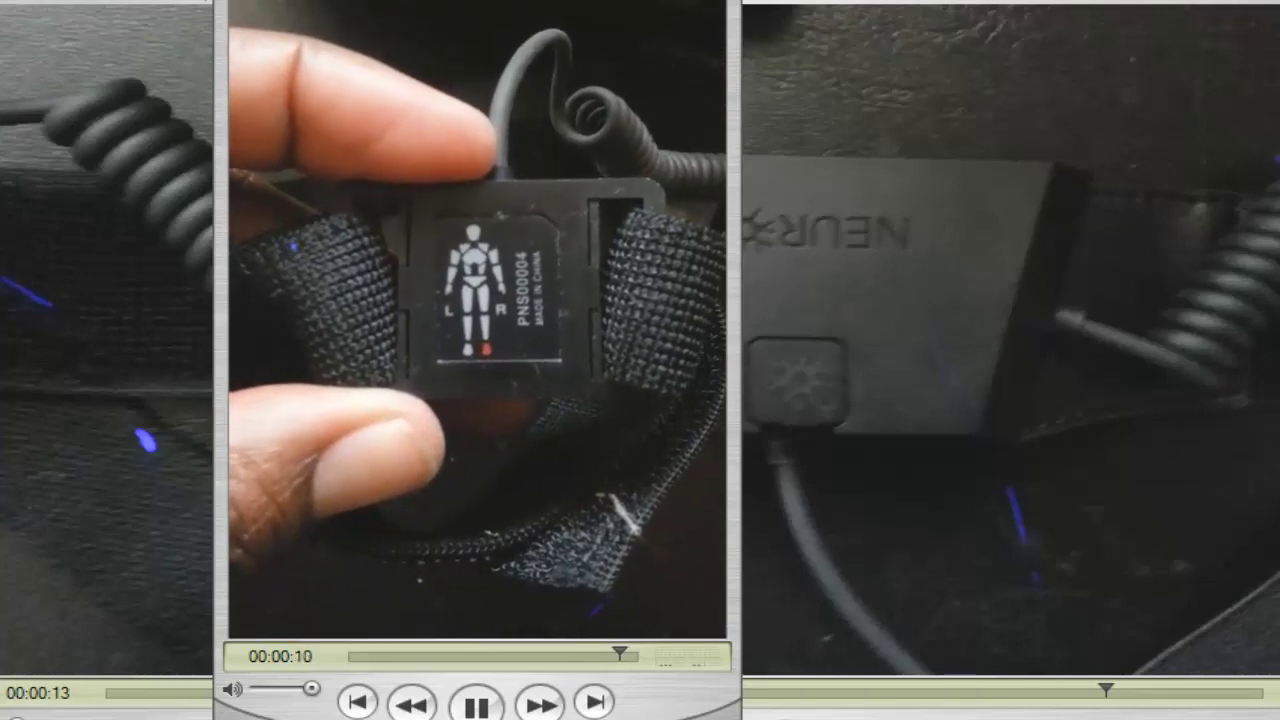
pyautogui.click(477, 703)
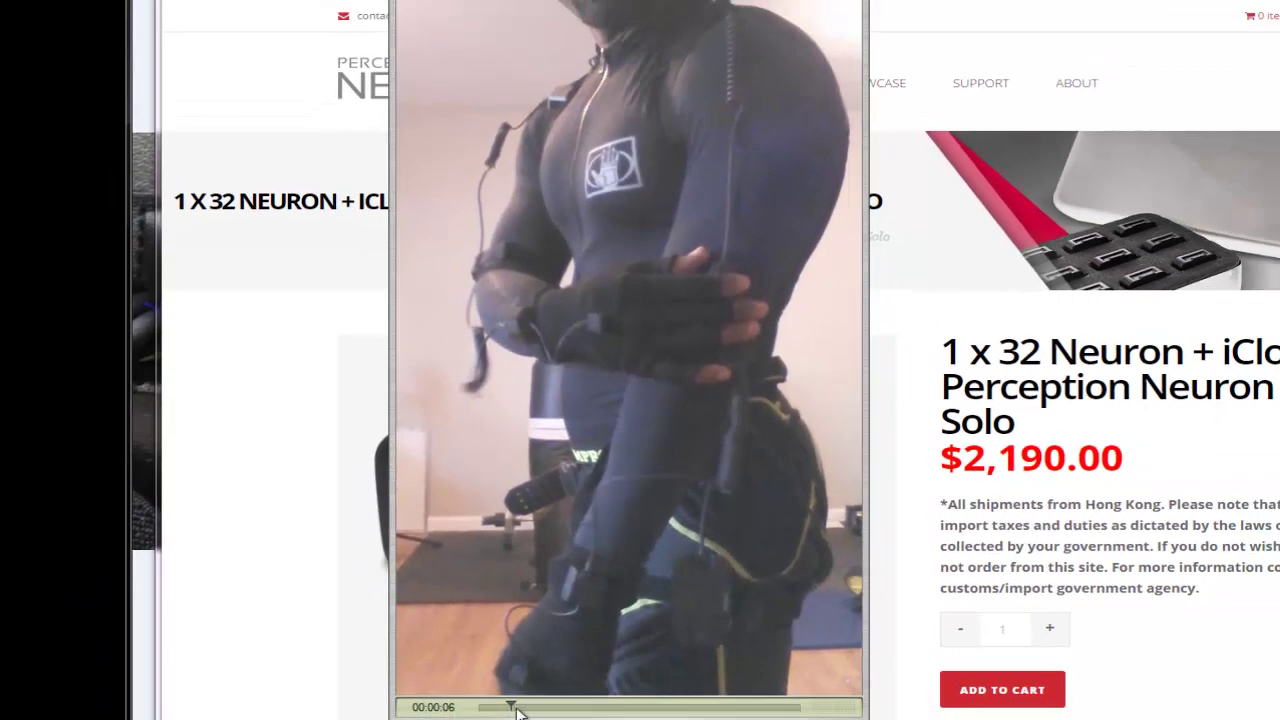
# Scrub the full-suit clip forward to later footage, around 00:00:18 and beyond.
pyautogui.moveTo(535, 710)
pyautogui.mouseDown()
pyautogui.moveTo(577, 716)
pyautogui.moveTo(549, 716)
pyautogui.mouseUp()
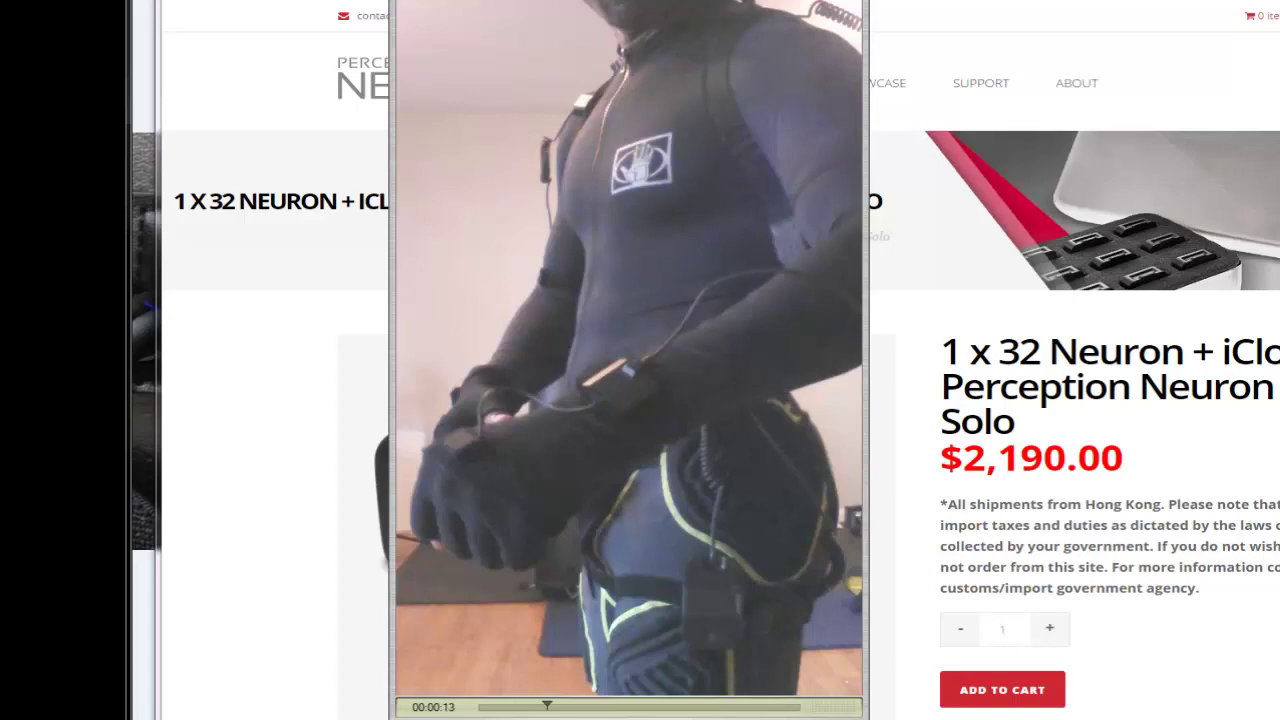
pyautogui.moveTo(548, 706); pyautogui.dragTo(704, 708)
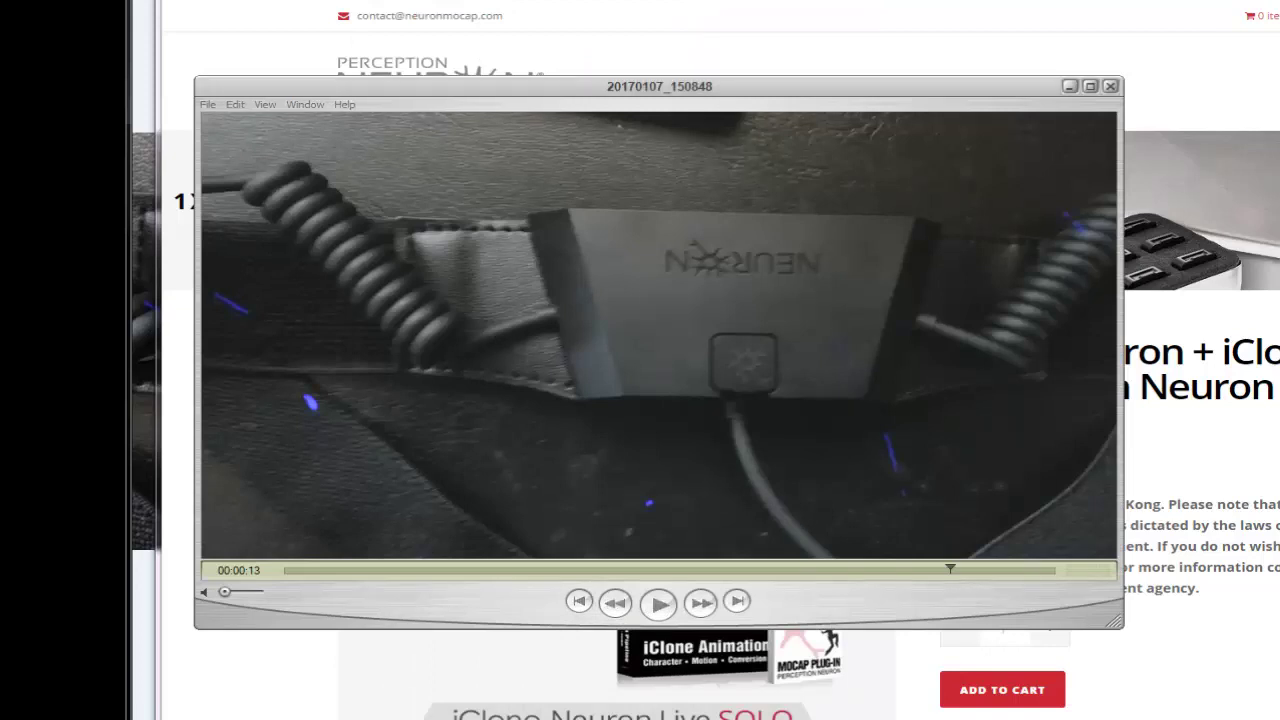
# Close the QuickTime clip and scroll over the 1 x 32 Neuron + iClone Live Solo page.
pyautogui.click(1110, 86)
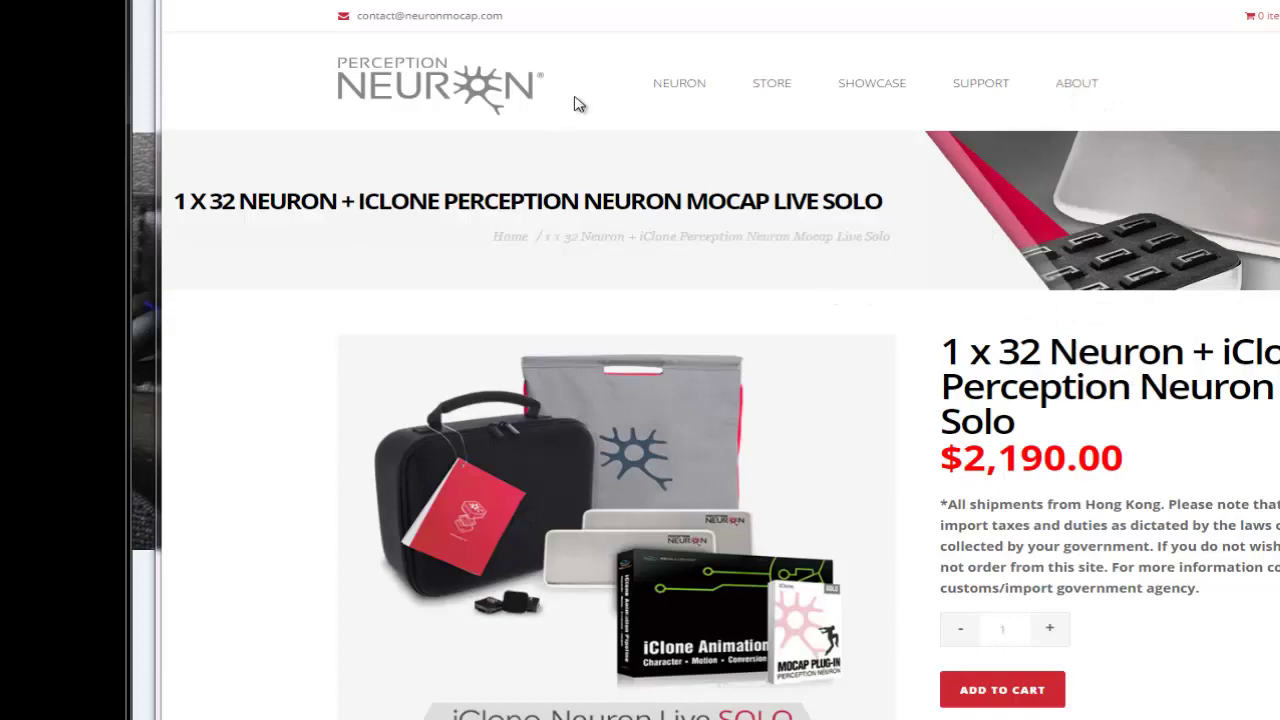
pyautogui.scroll(-8, 814, 366)
pyautogui.scroll(5, 808, 366)
pyautogui.scroll(-1, 808, 366)
pyautogui.scroll(4, 804, 366)
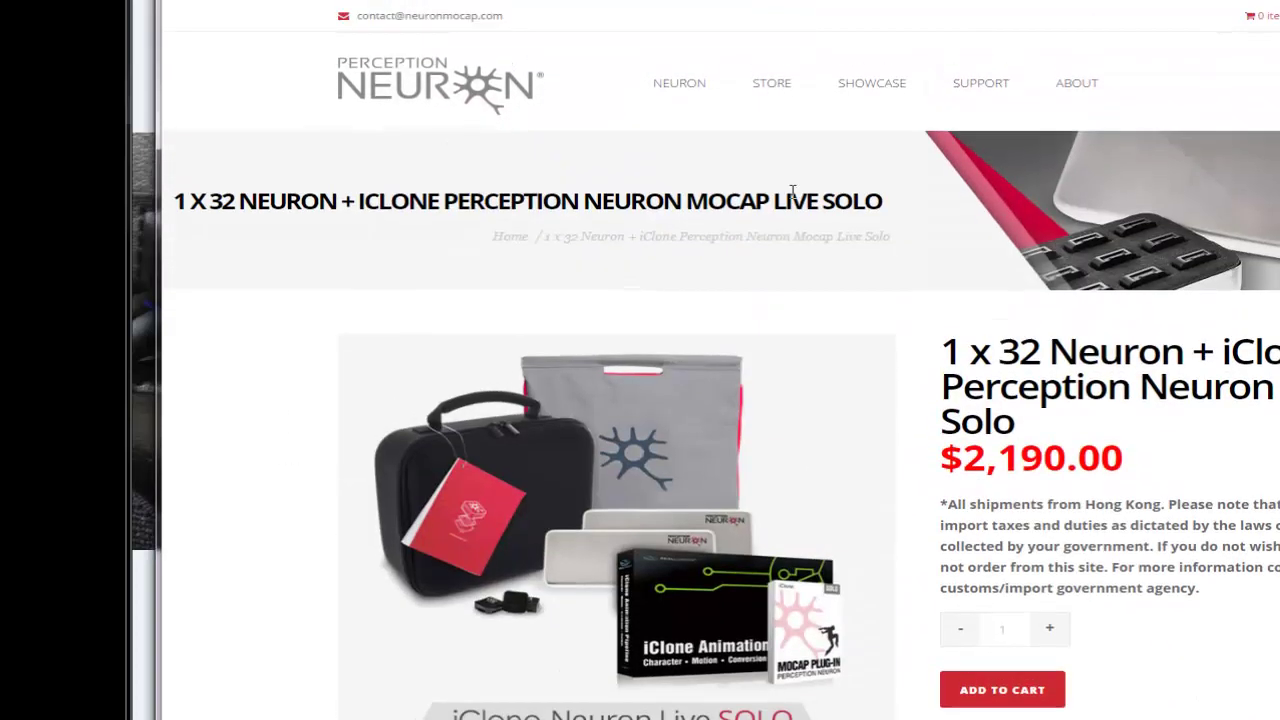
# Browse the SHOWCASE gallery, scrolling through the mocap project thumbnails.
pyautogui.click(858, 93)
pyautogui.scroll(-5, 871, 223)
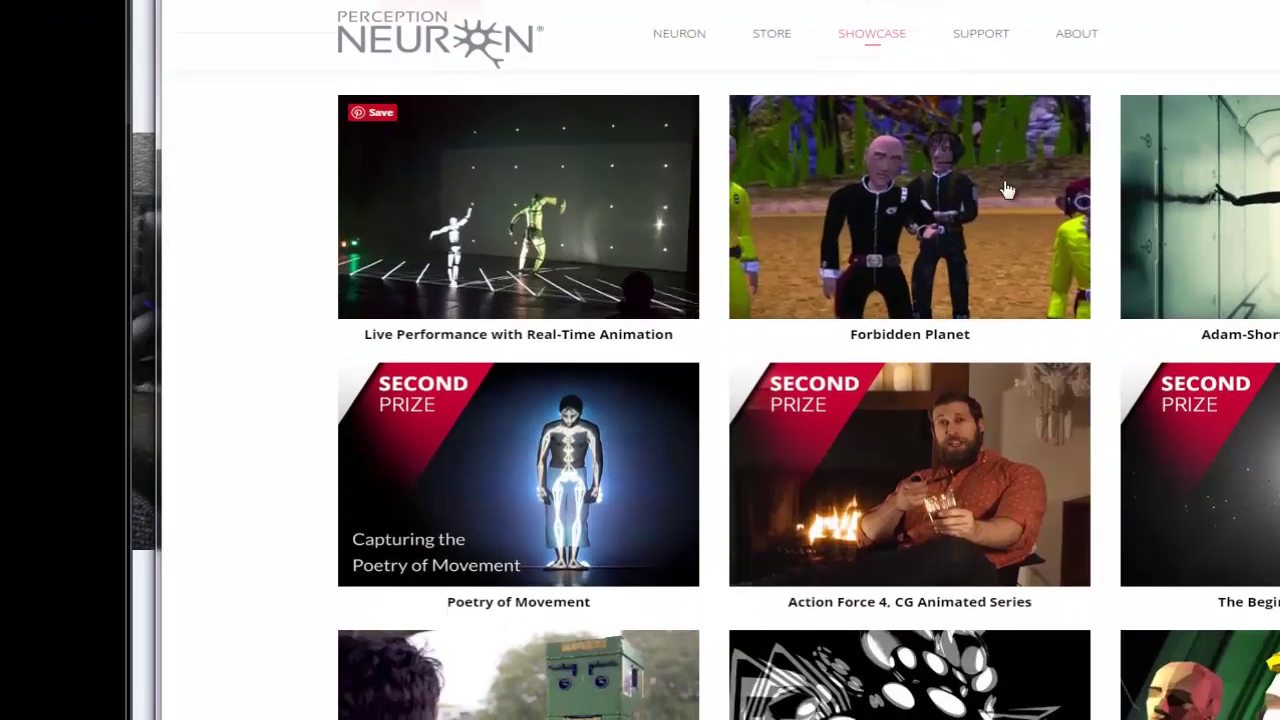
pyautogui.scroll(-3, 1007, 190)
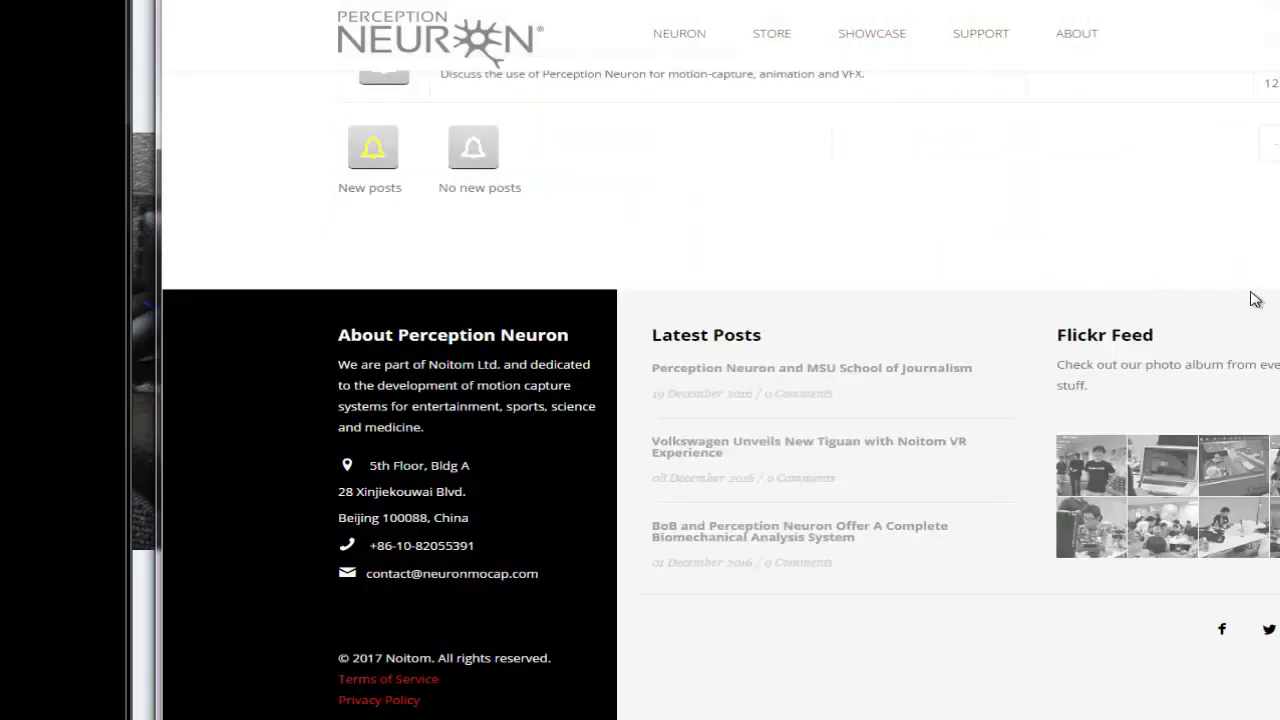
pyautogui.scroll(10, 1249, 294)
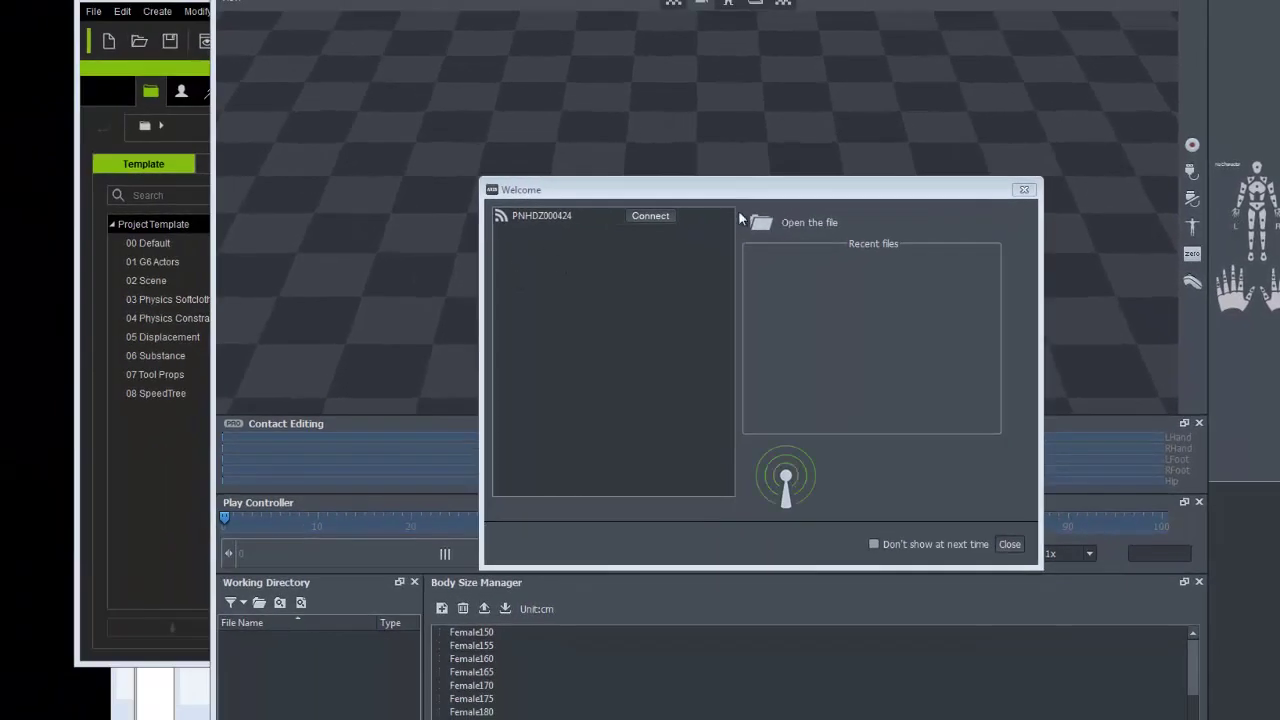
# Connect Axis Neuron to the detected Perception Neuron device from the Welcome dialog.
pyautogui.click(651, 216)
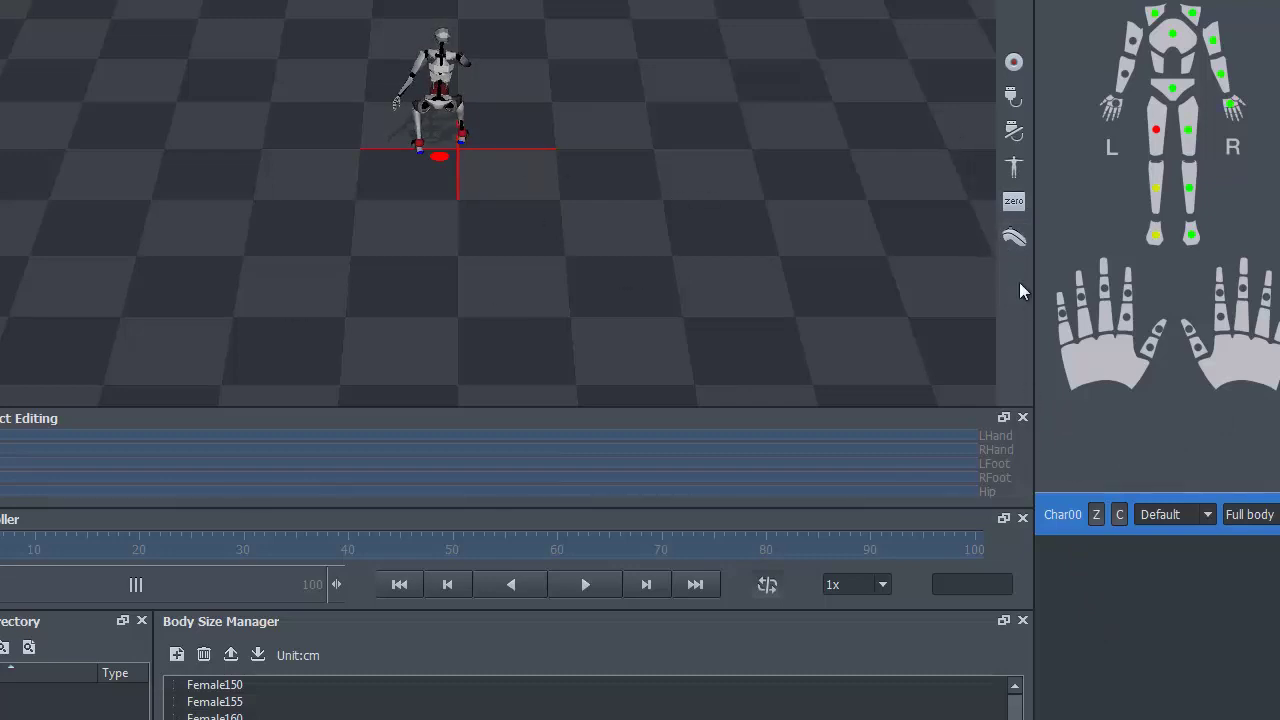
# Frame the live character close up, down to its feet, then switch to the Chrome forums page.
pyautogui.click(1015, 240)
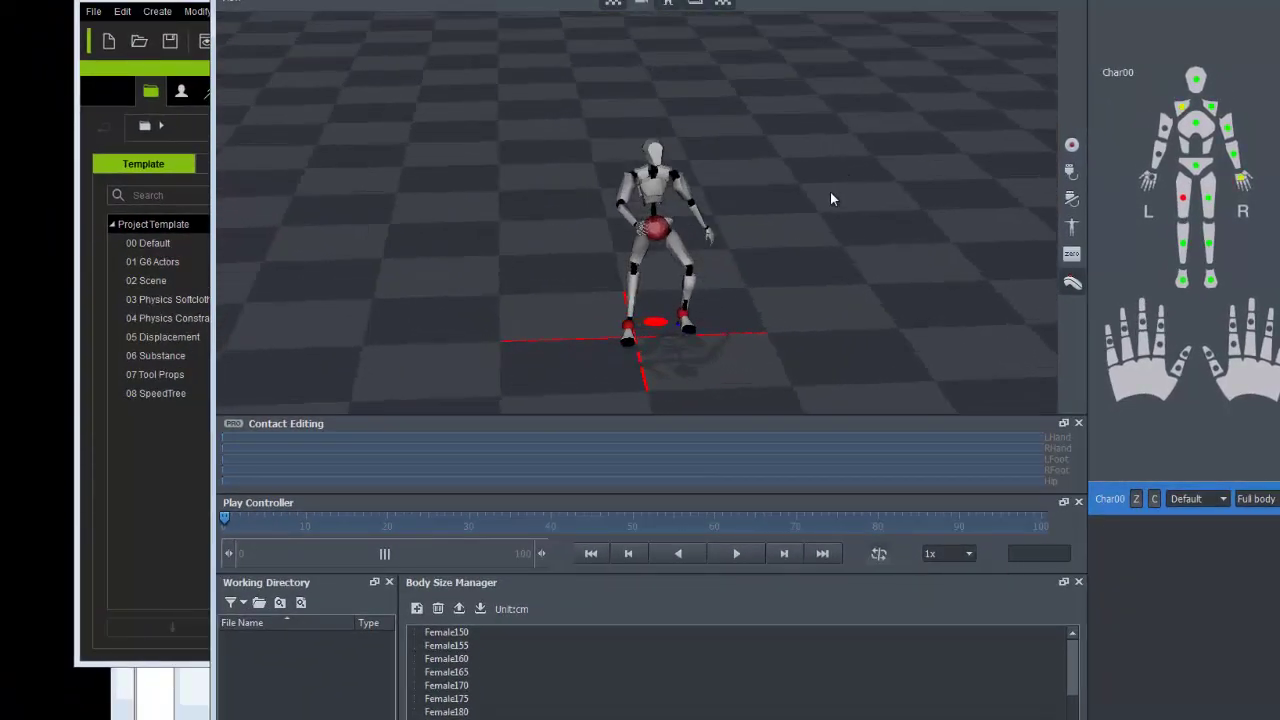
pyautogui.scroll(3, 768, 152)
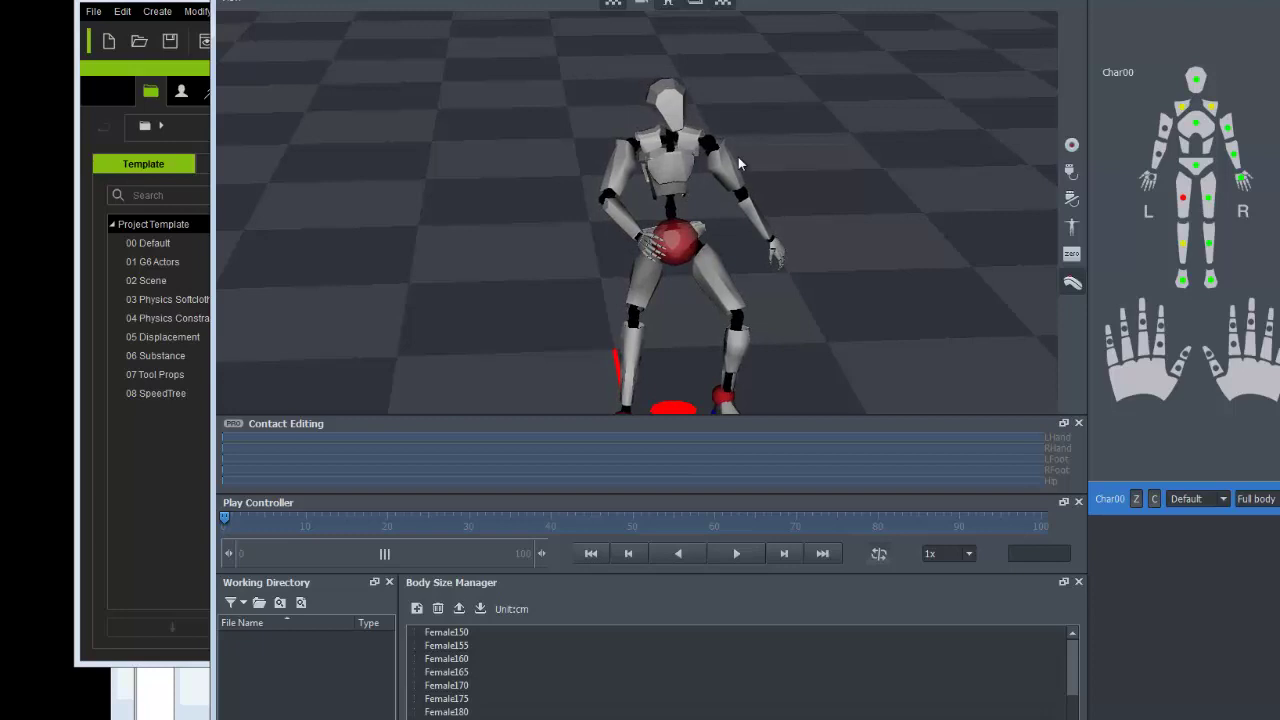
pyautogui.moveTo(733, 174); pyautogui.dragTo(690, 172)
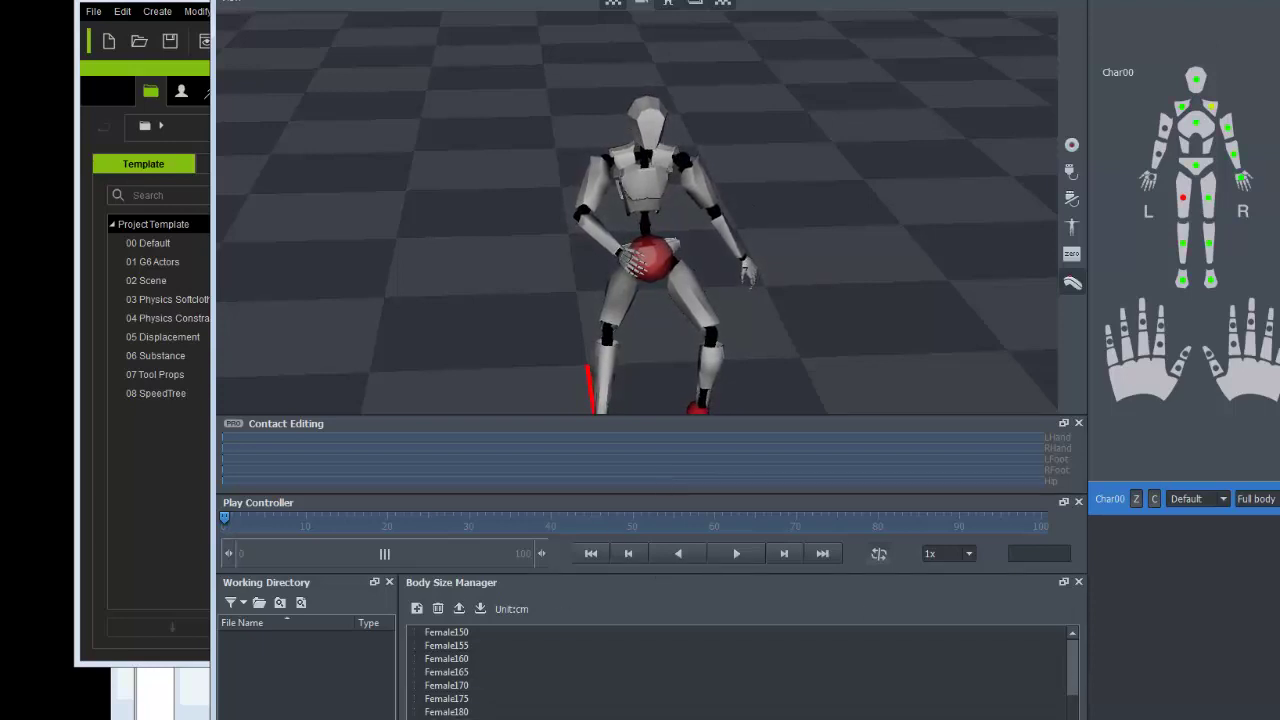
pyautogui.hotkey('alt', 'Tab')
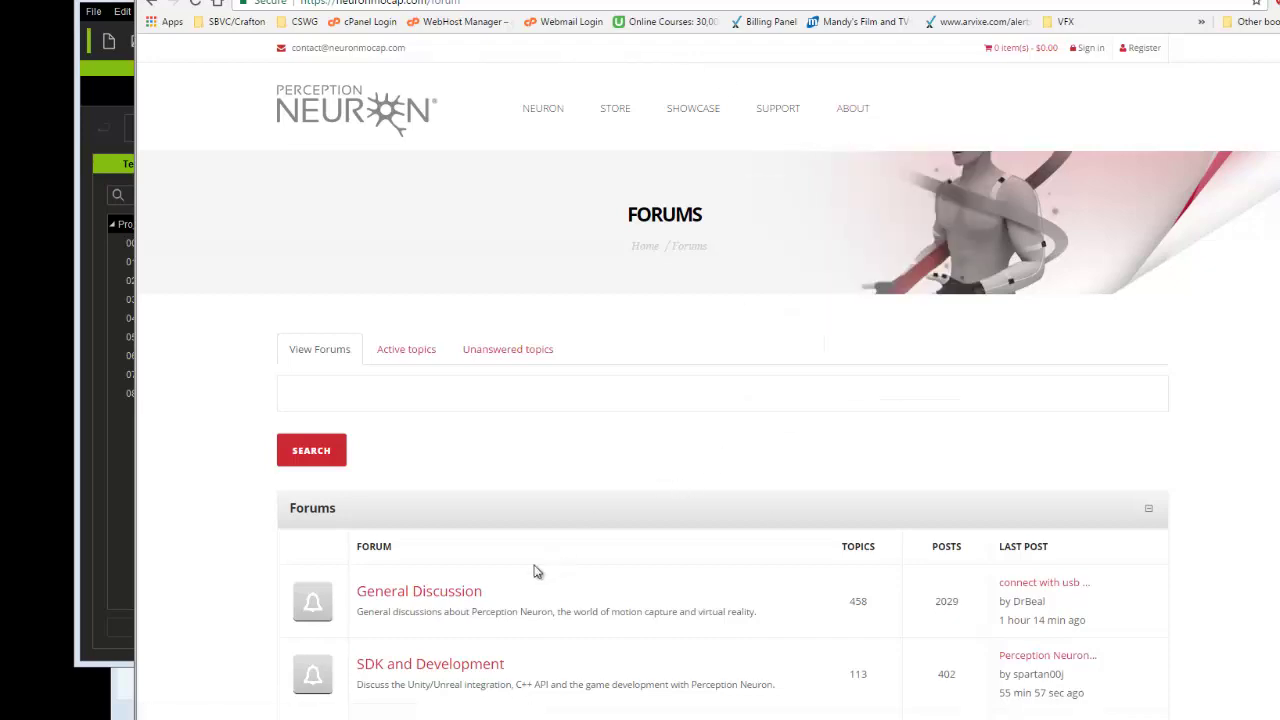
# Reposition the browser window over Axis Neuron and scroll down to the page footer.
pyautogui.moveTo(530, 2); pyautogui.dragTo(553, 79)
pyautogui.click(629, 18)
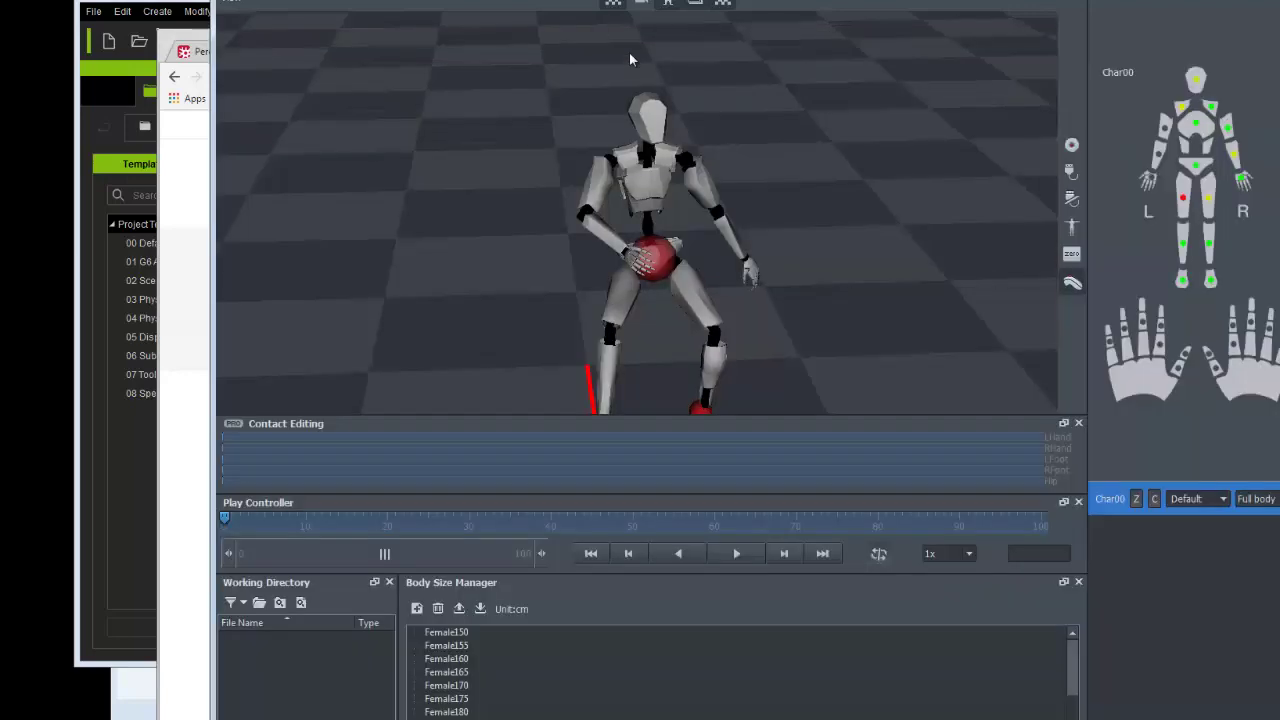
pyautogui.click(186, 178)
pyautogui.moveTo(525, 42); pyautogui.dragTo(513, 9)
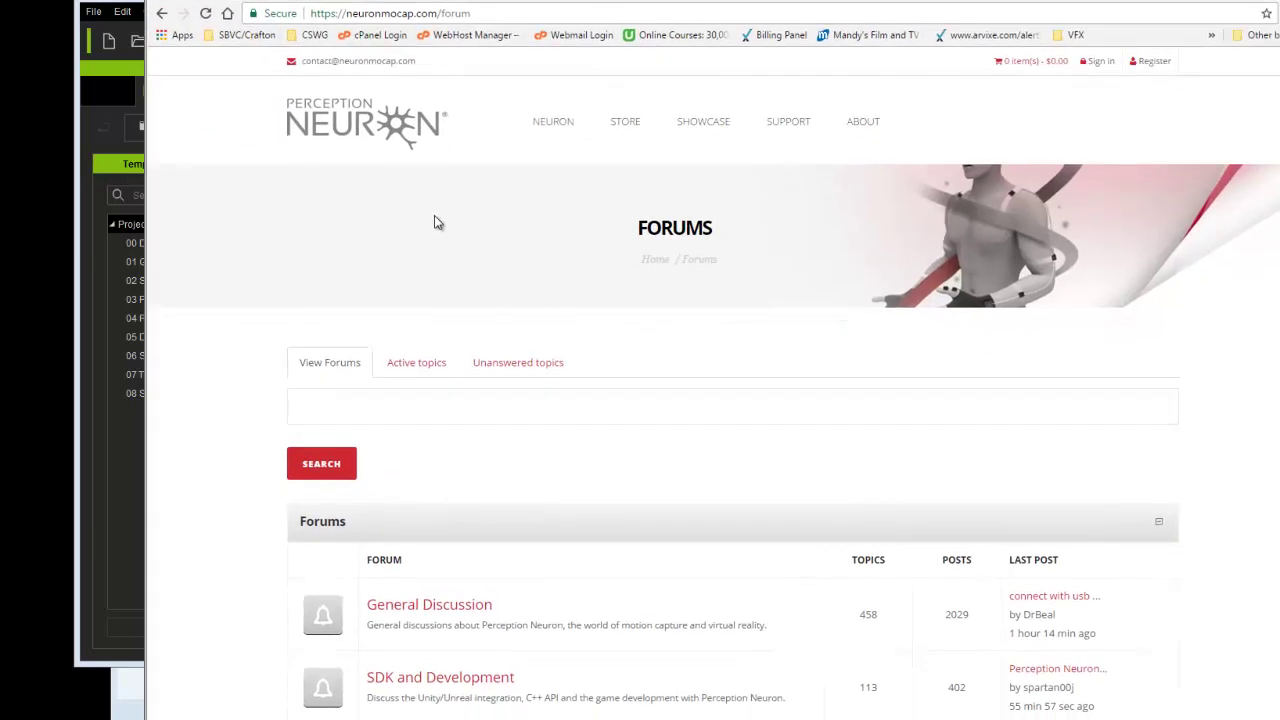
pyautogui.scroll(-8, 391, 169)
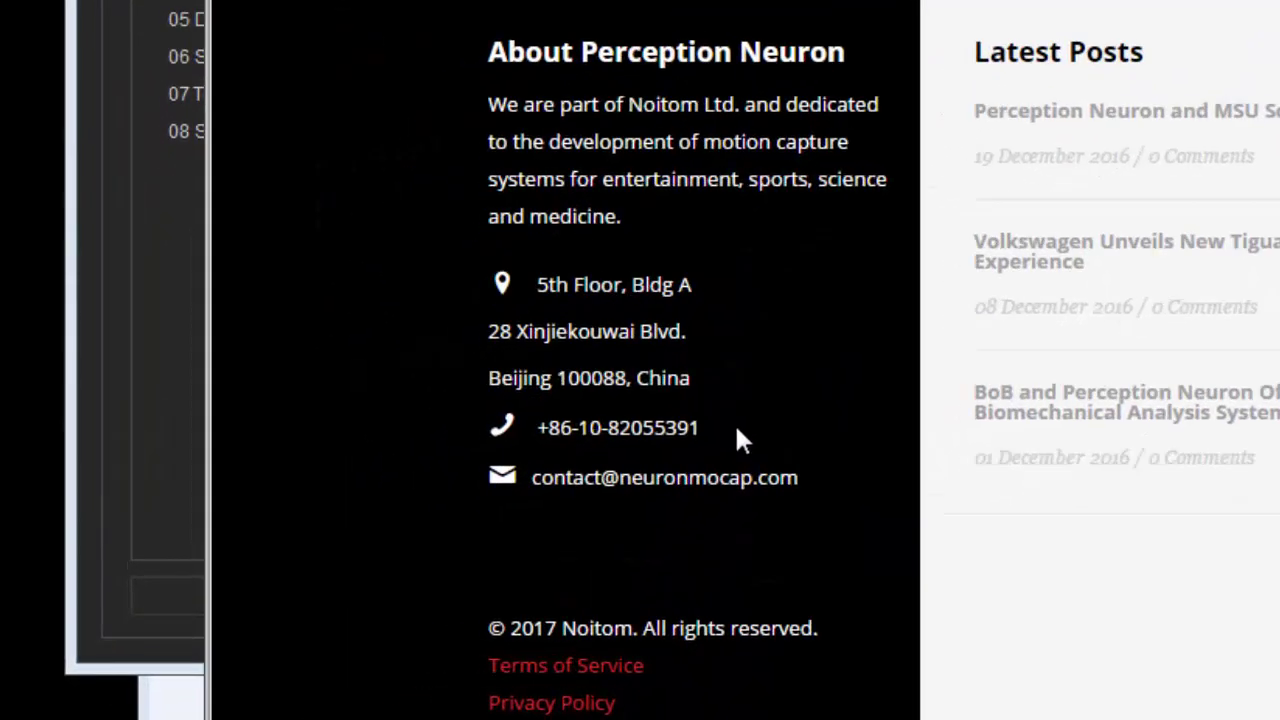
# Highlight the company address, phone number and e-mail lines in the About footer.
pyautogui.moveTo(736, 436); pyautogui.dragTo(493, 440)
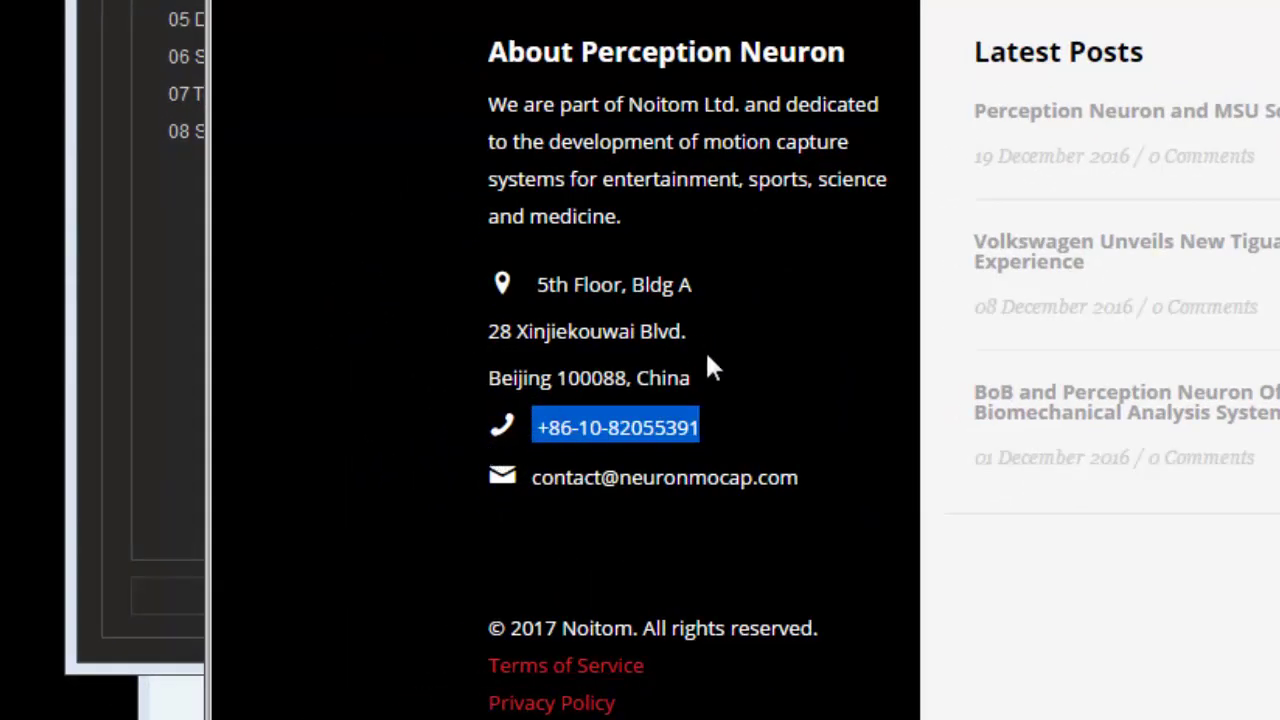
pyautogui.moveTo(707, 370); pyautogui.dragTo(462, 383)
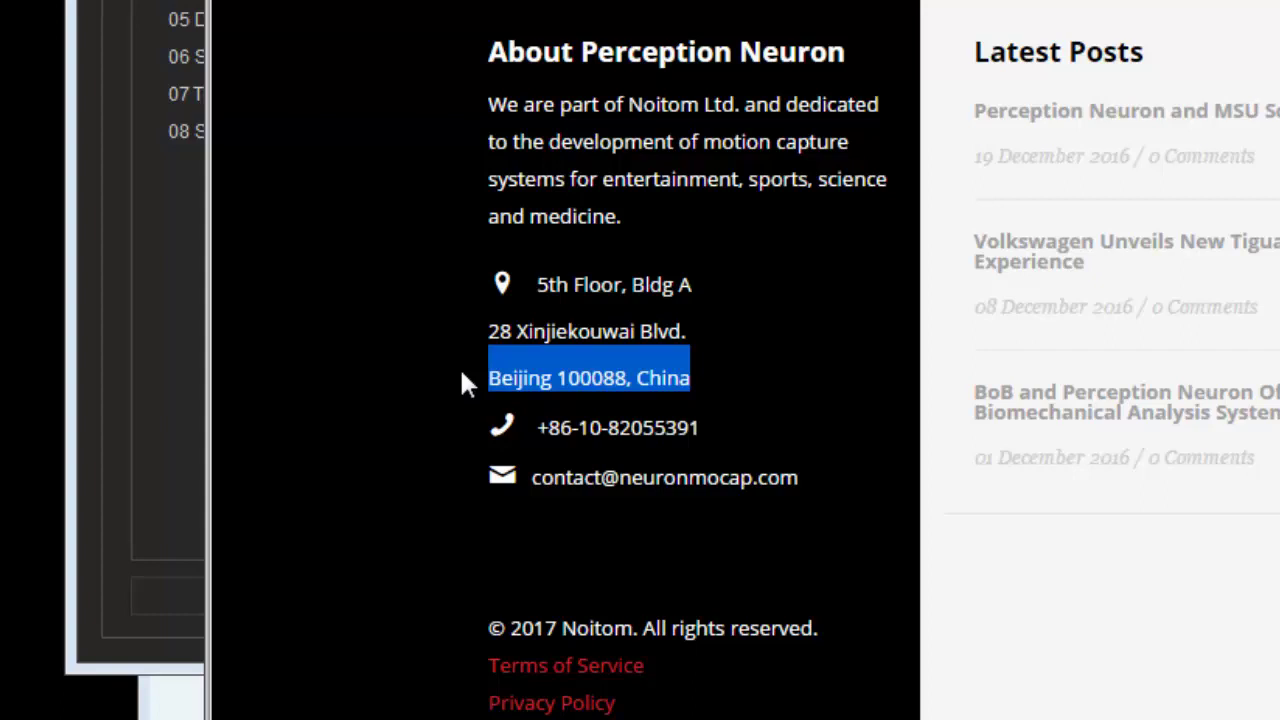
pyautogui.moveTo(702, 428); pyautogui.dragTo(529, 429)
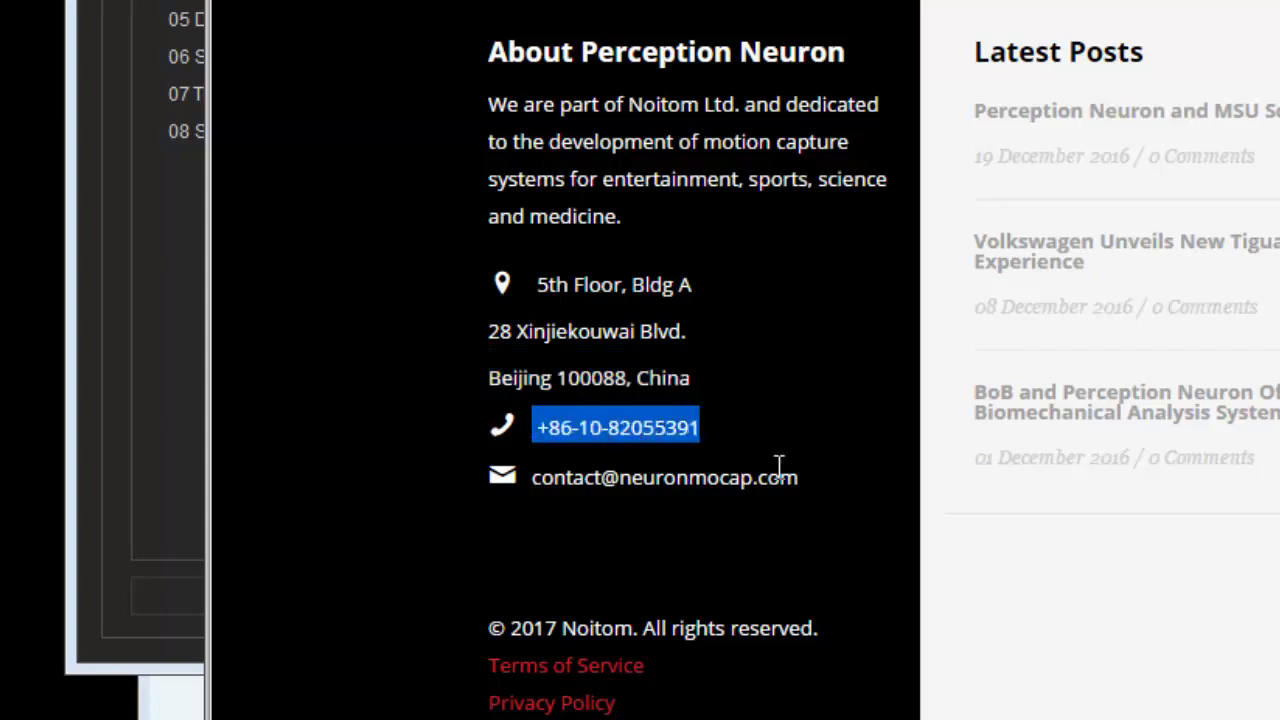
pyautogui.moveTo(804, 478); pyautogui.dragTo(507, 484)
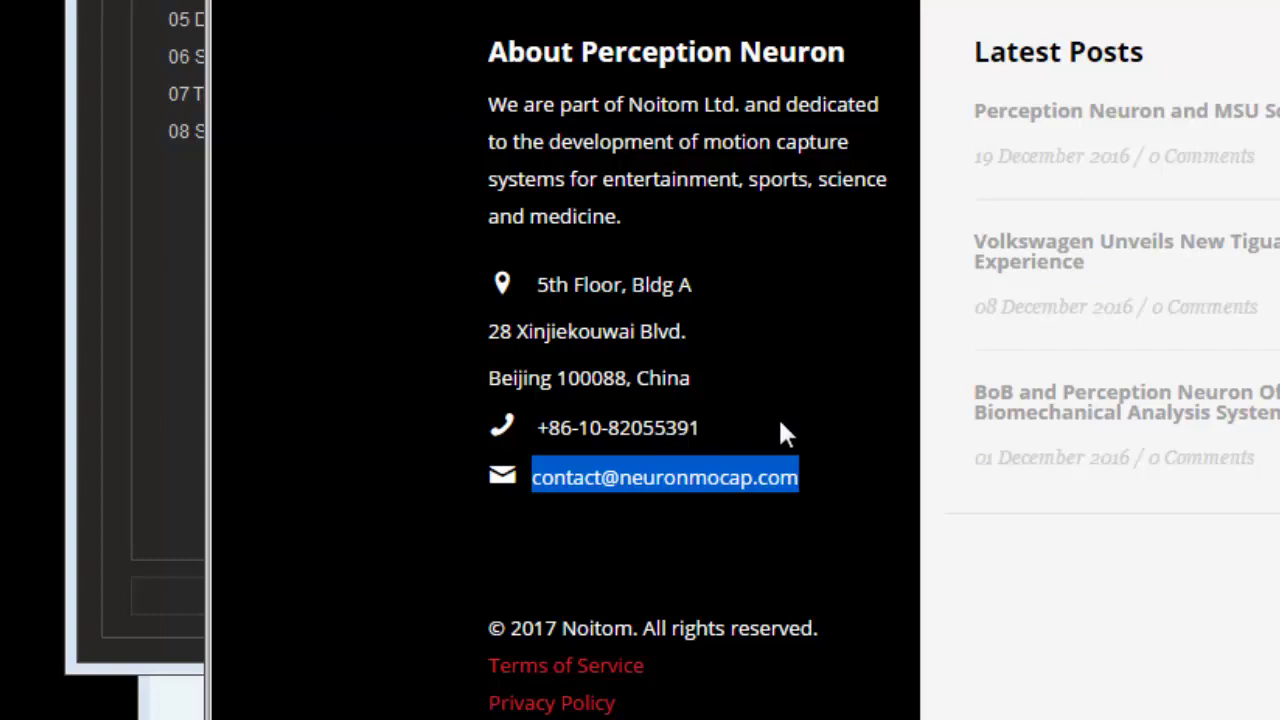
pyautogui.moveTo(710, 428); pyautogui.dragTo(472, 290)
pyautogui.moveTo(493, 105); pyautogui.dragTo(753, 418)
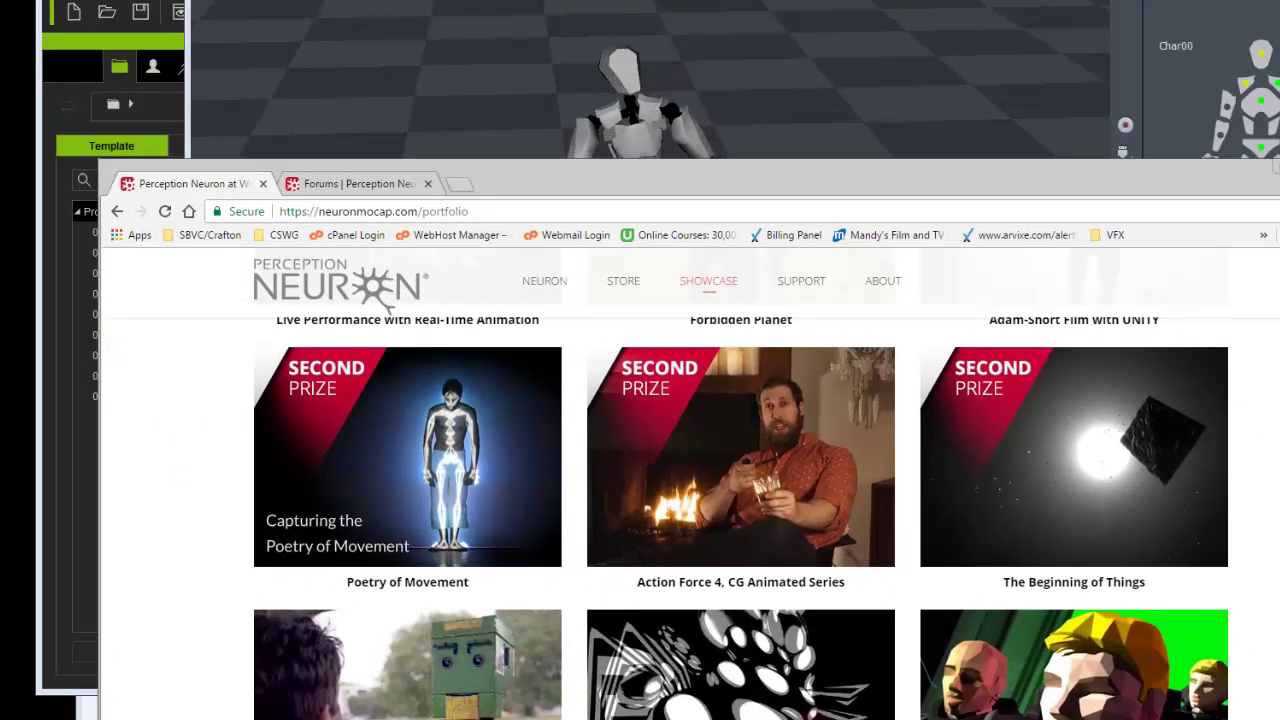
# Bring the live Axis Neuron character view forward and pull the camera back.
pyautogui.click(750, 155)
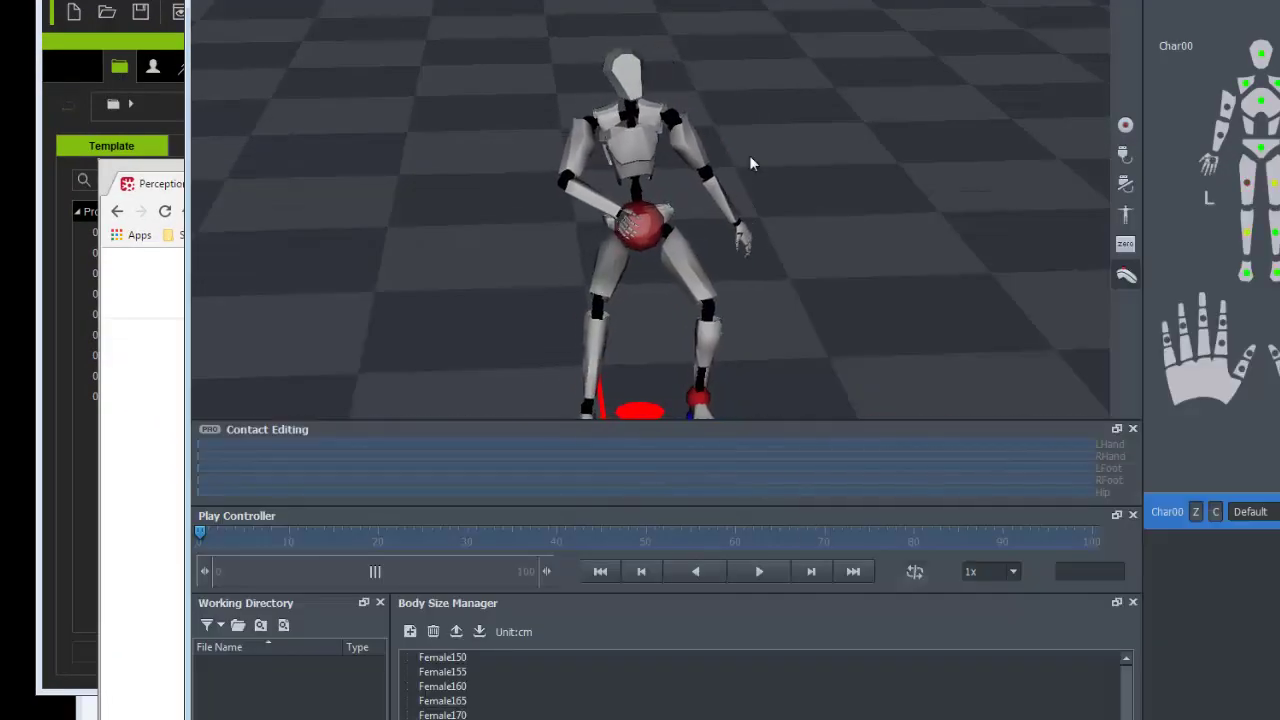
pyautogui.scroll(-3, 752, 163)
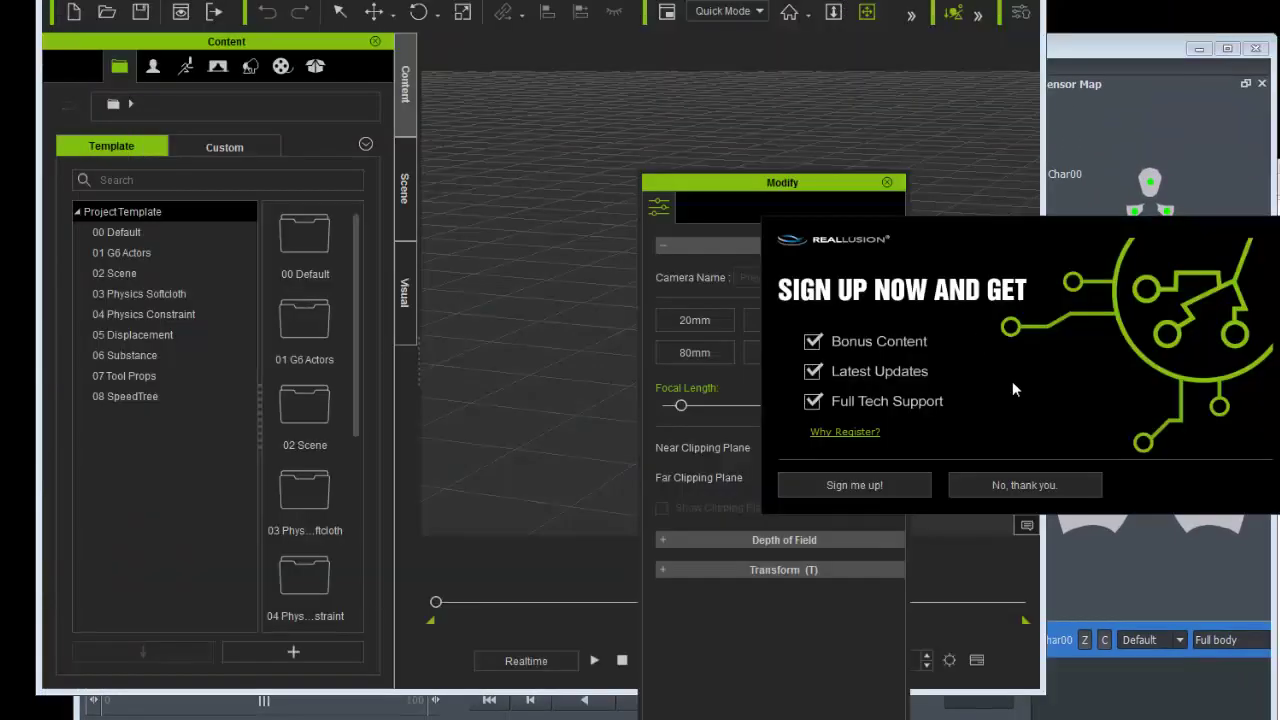
# Decline the sign-up offer, widen iClone, and move the camera settings panel off the viewport.
pyautogui.click(1013, 486)
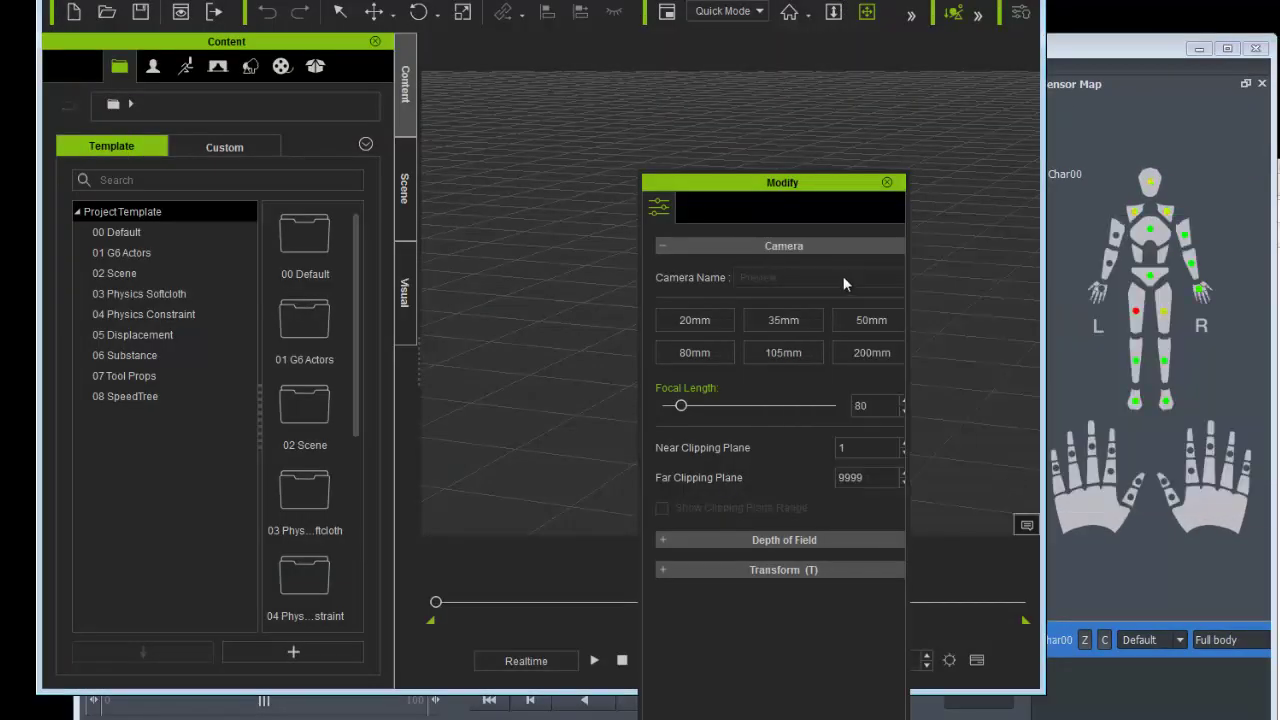
pyautogui.moveTo(829, 186); pyautogui.dragTo(899, 178)
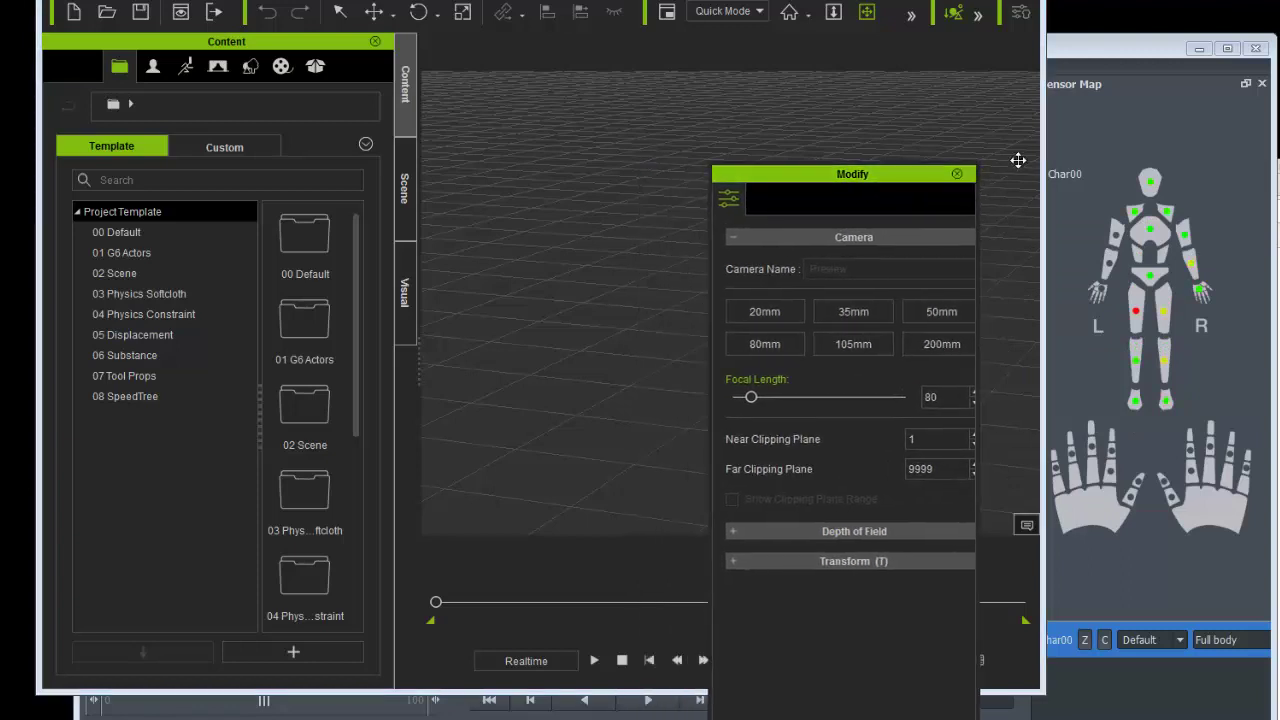
pyautogui.moveTo(1045, 161); pyautogui.dragTo(1278, 161)
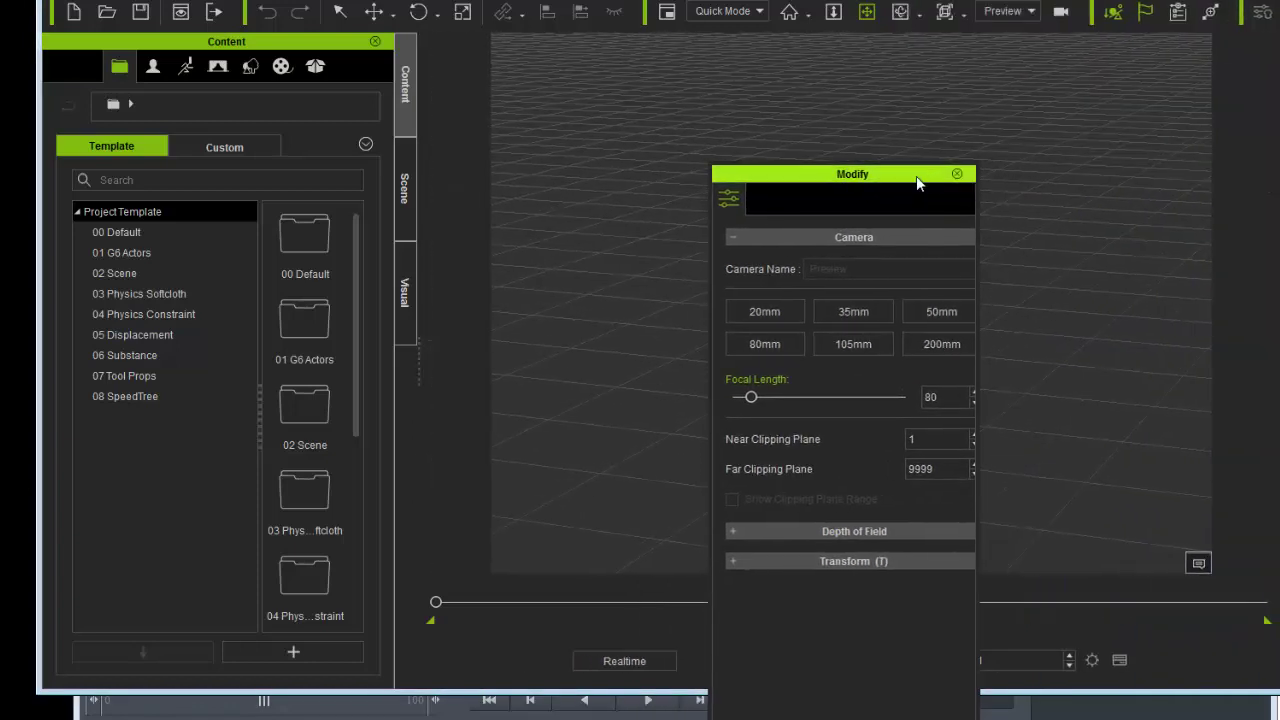
pyautogui.moveTo(916, 176); pyautogui.dragTo(1145, 108)
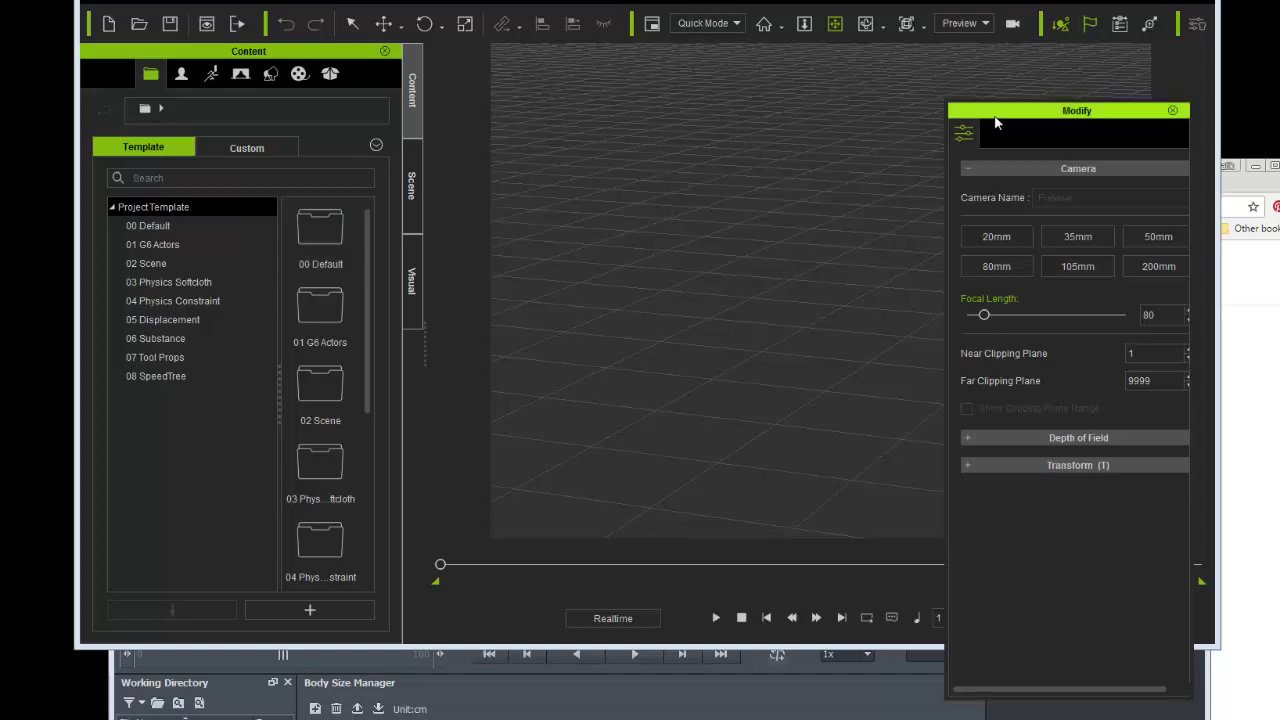
pyautogui.moveTo(990, 124); pyautogui.dragTo(1046, 230)
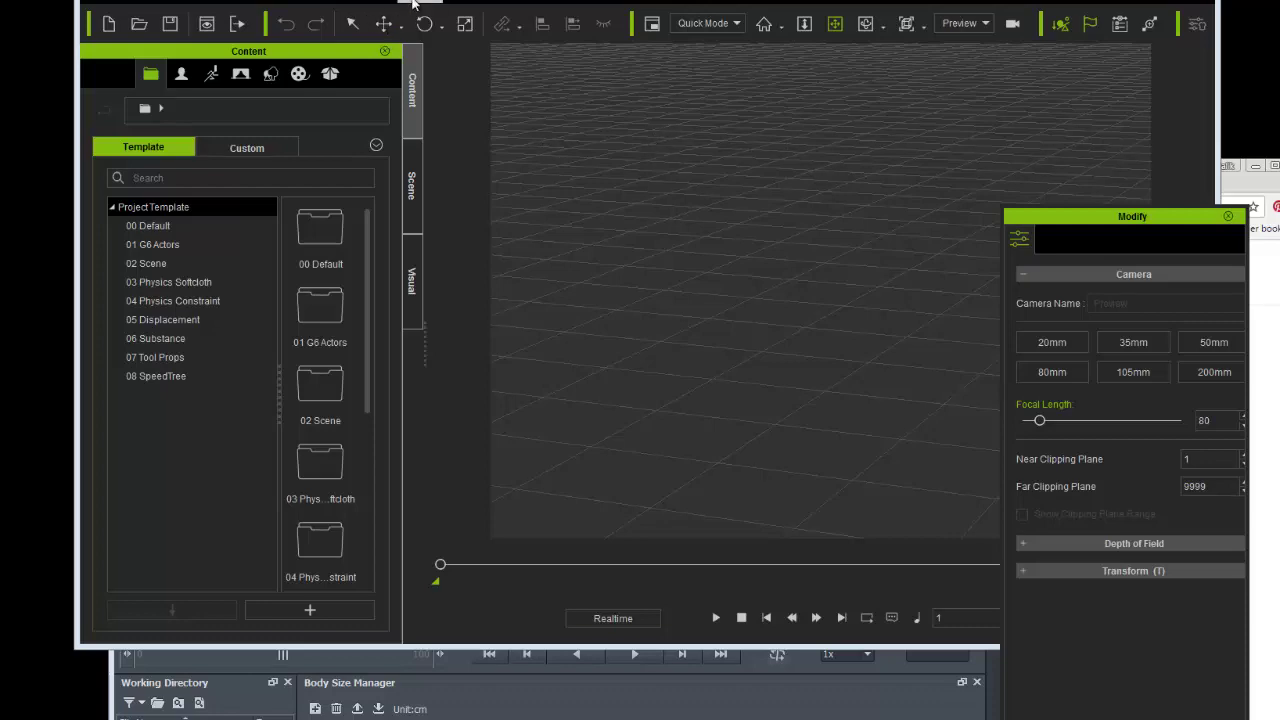
# Open the Perception Neuron Solo console from the plugins menu and move it right.
pyautogui.click(413, 4)
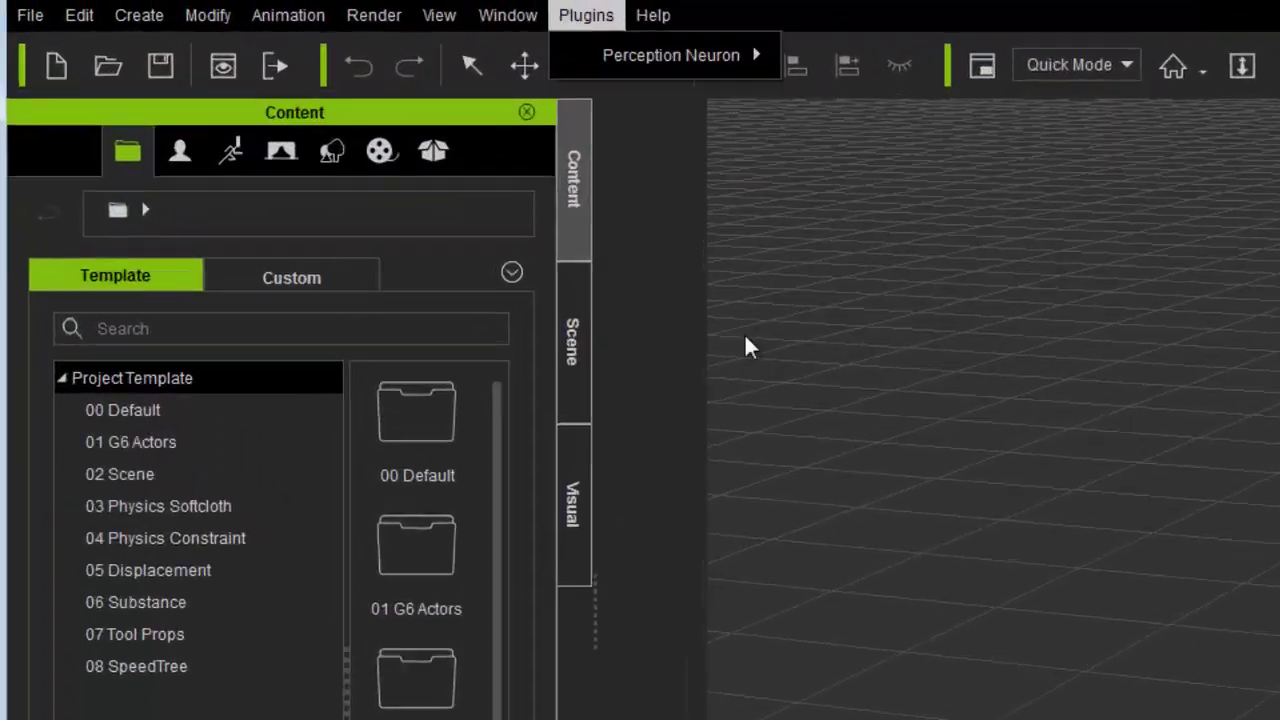
pyautogui.click(746, 347)
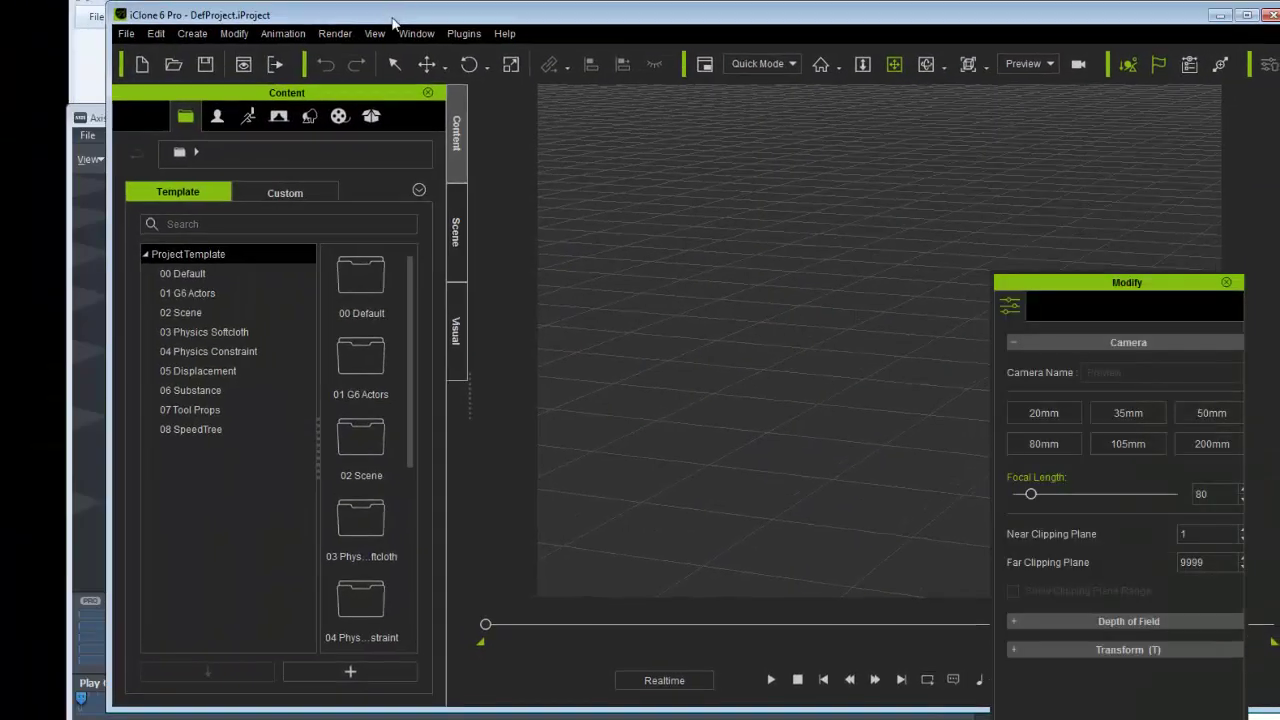
pyautogui.click(459, 32)
pyautogui.moveTo(489, 66)
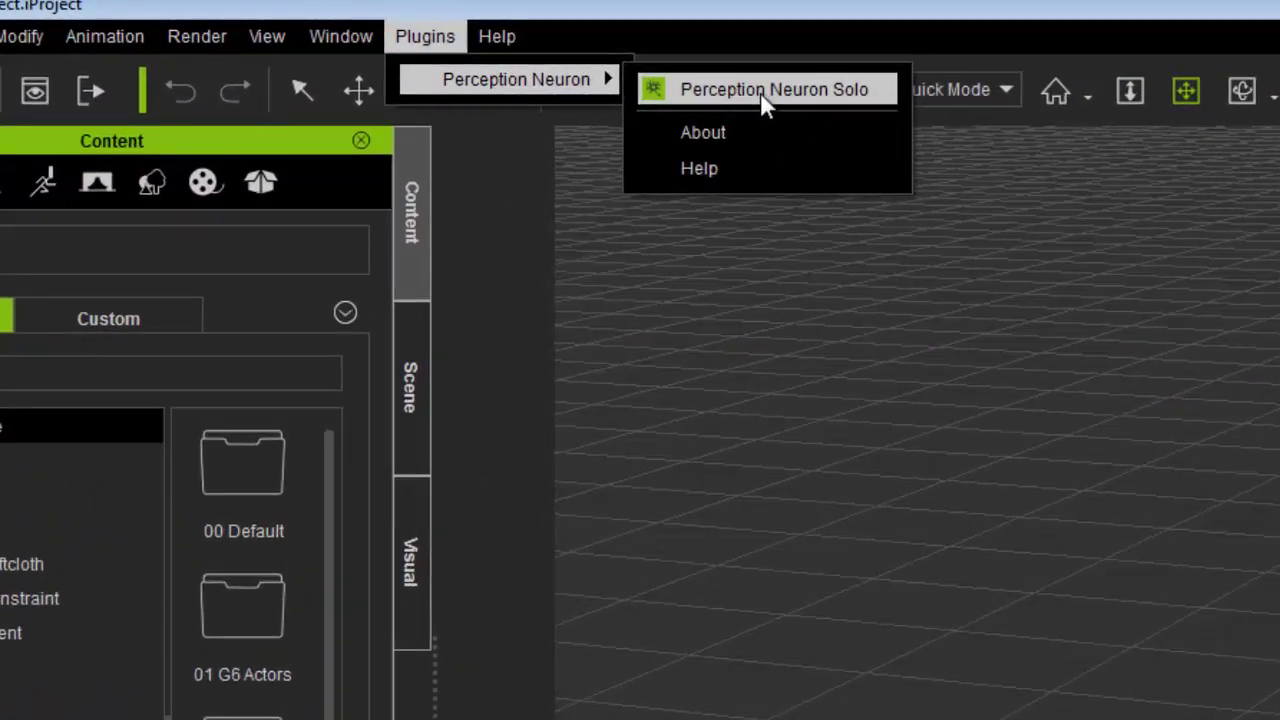
pyautogui.click(765, 92)
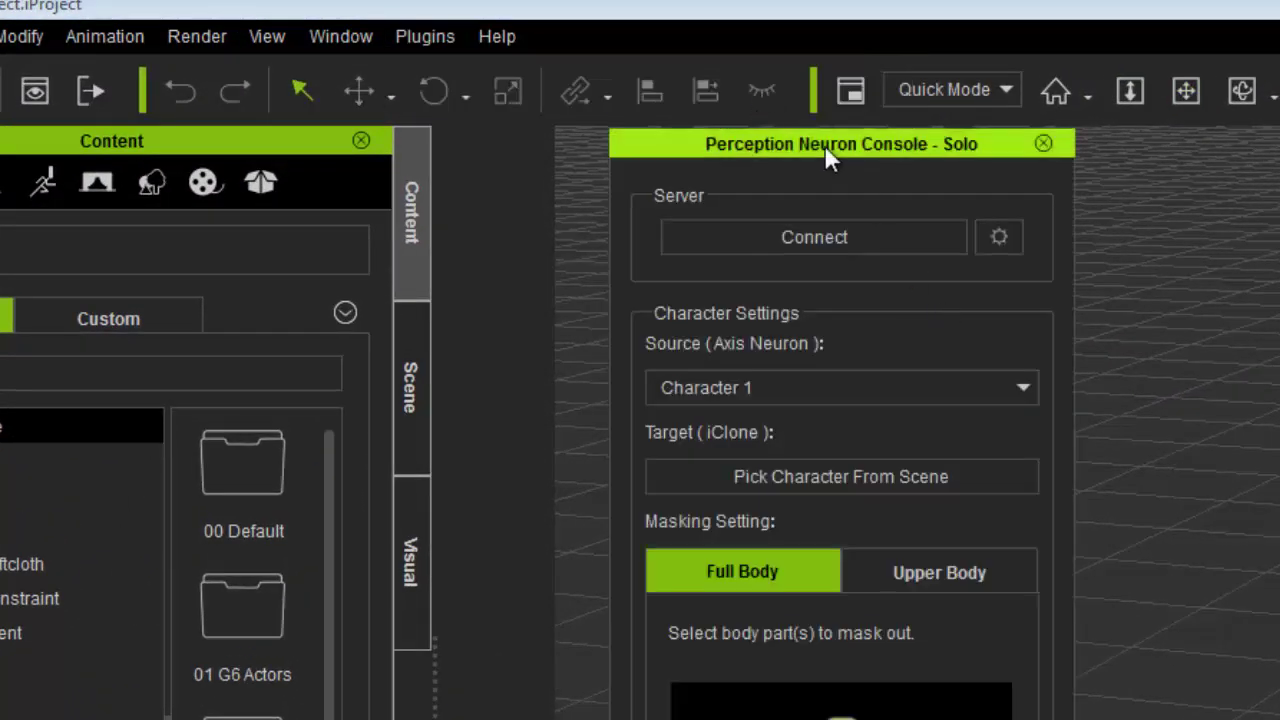
pyautogui.moveTo(824, 145); pyautogui.dragTo(1024, 91)
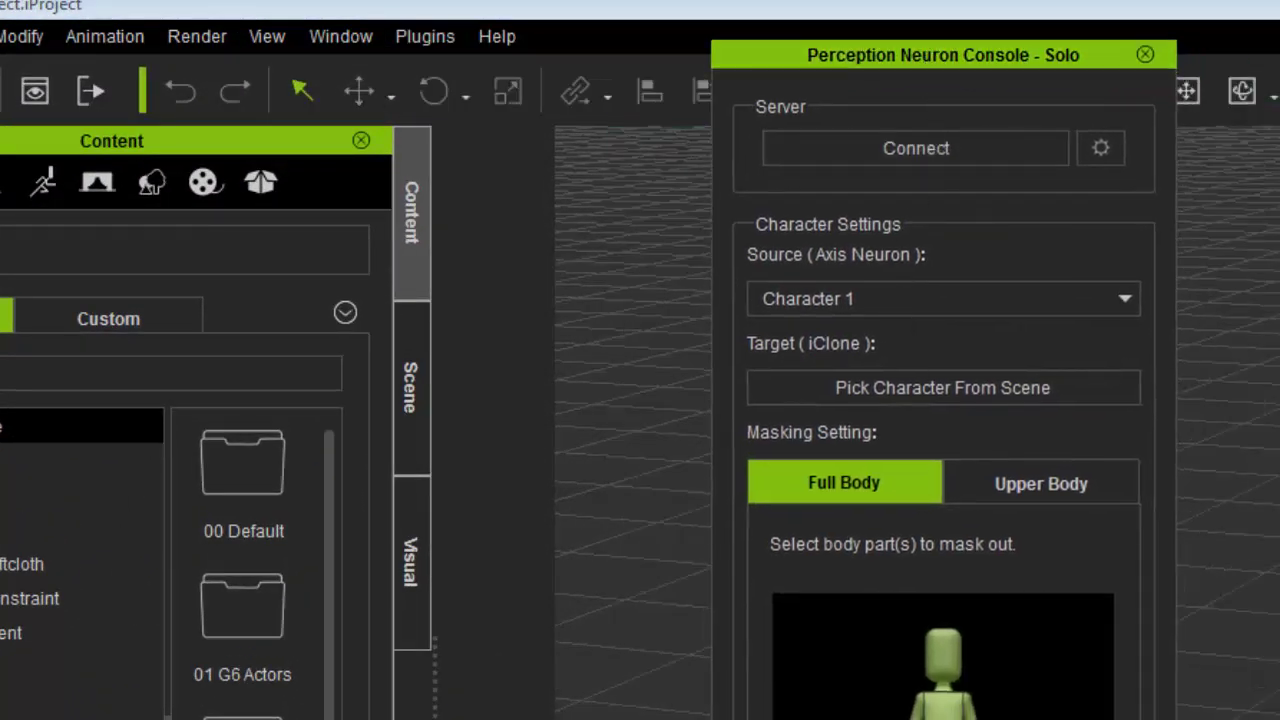
# Attempt a connection, dismiss the failure reminder, and open Server Settings showing Local port 7001.
pyautogui.click(943, 152)
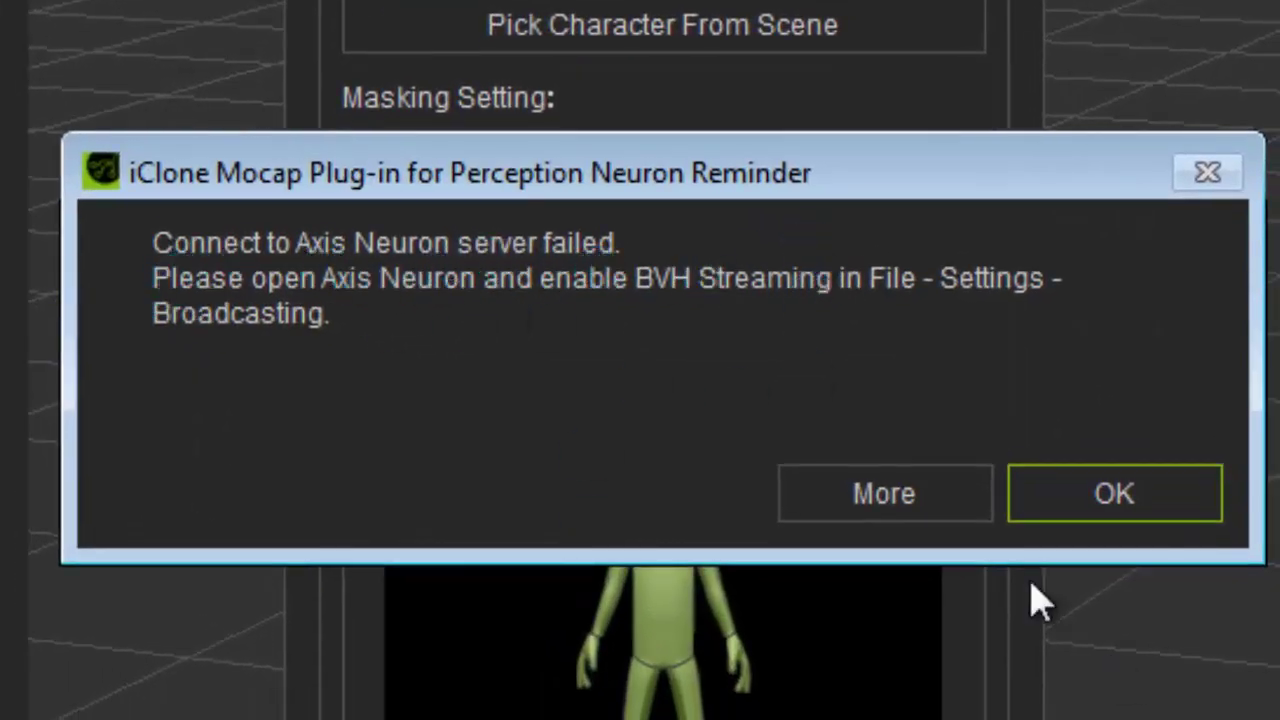
pyautogui.click(1055, 509)
pyautogui.click(797, 135)
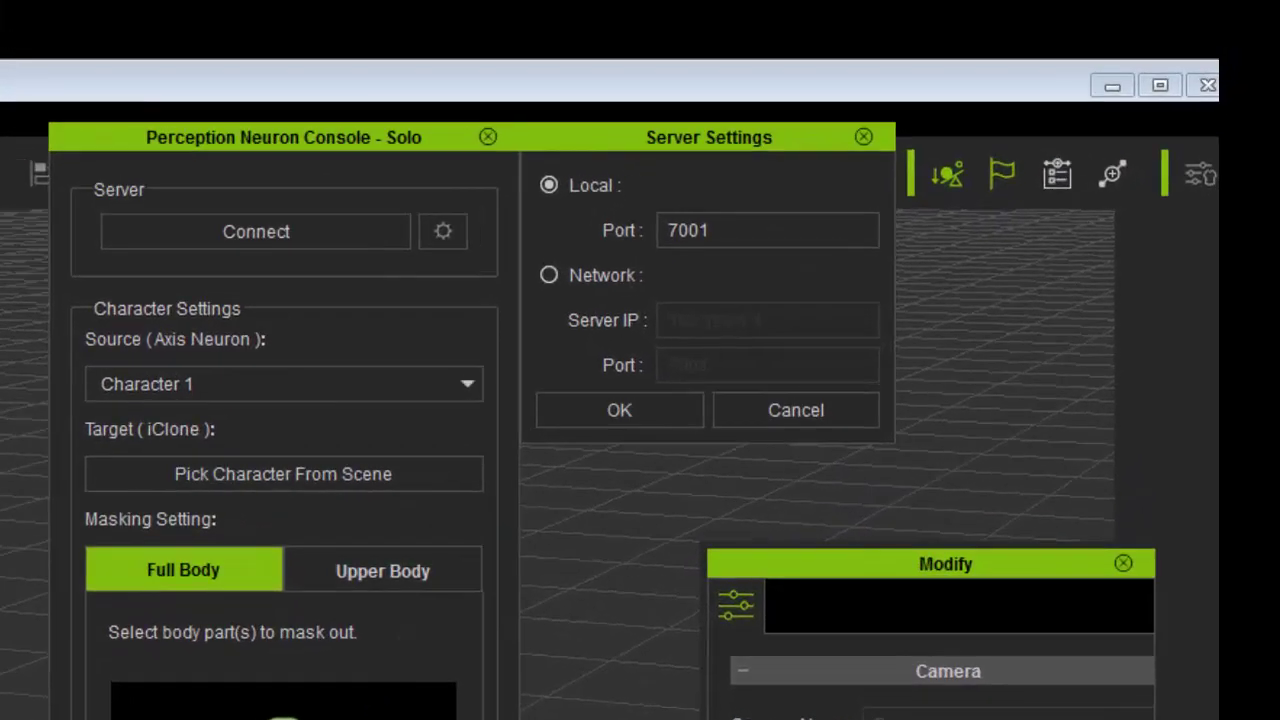
# Check Axis Neuron's settings for Neuron host port 7009, then view the BVH Data page.
pyautogui.hotkey('alt', 'Tab')
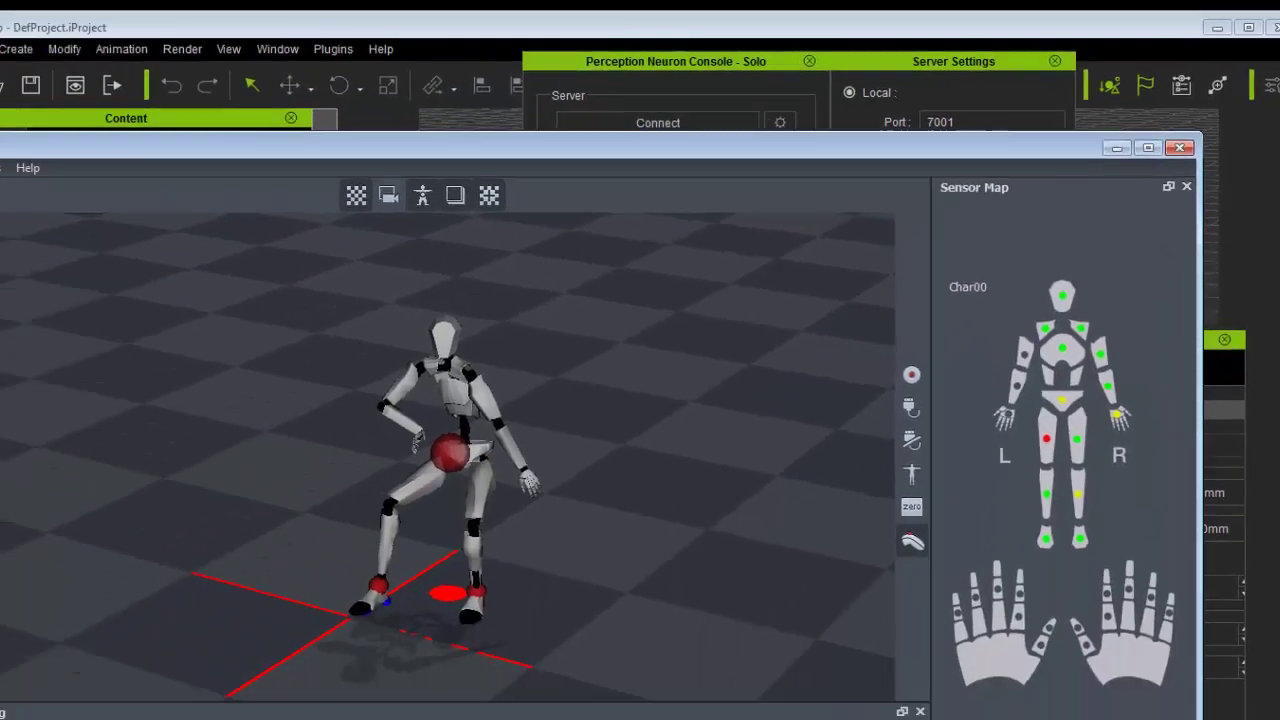
pyautogui.click(0, 167)
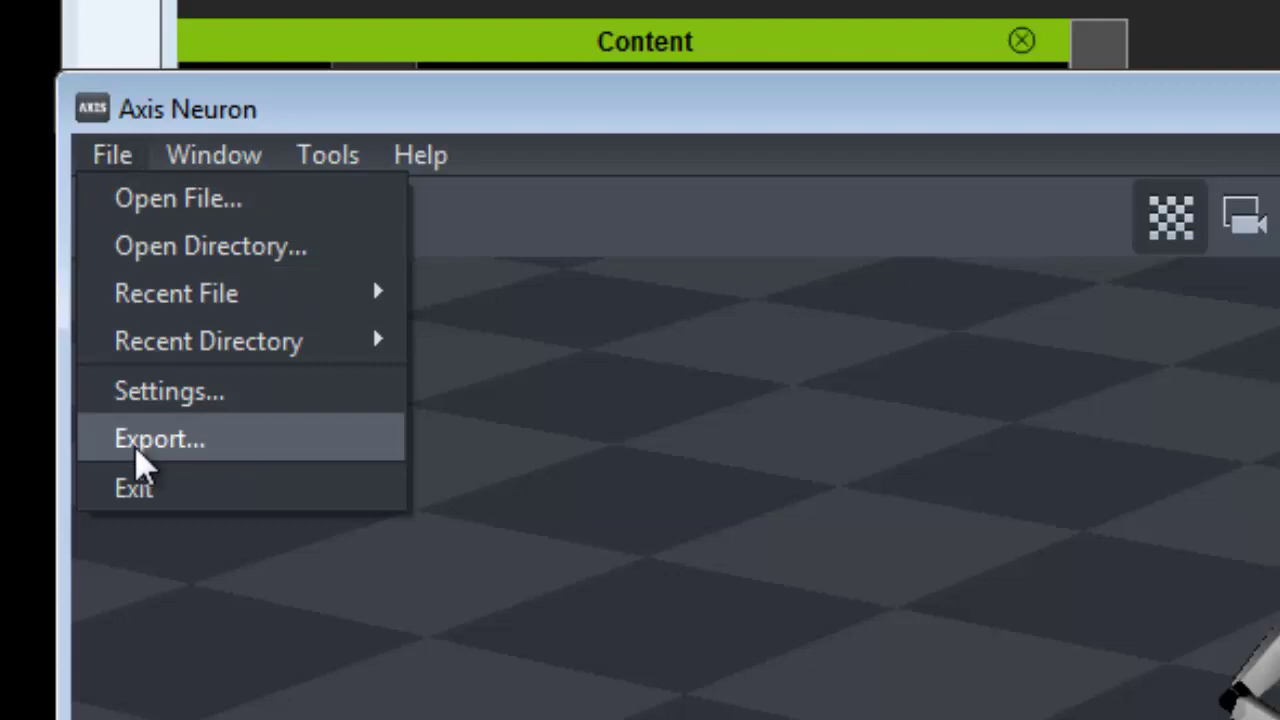
pyautogui.click(137, 447)
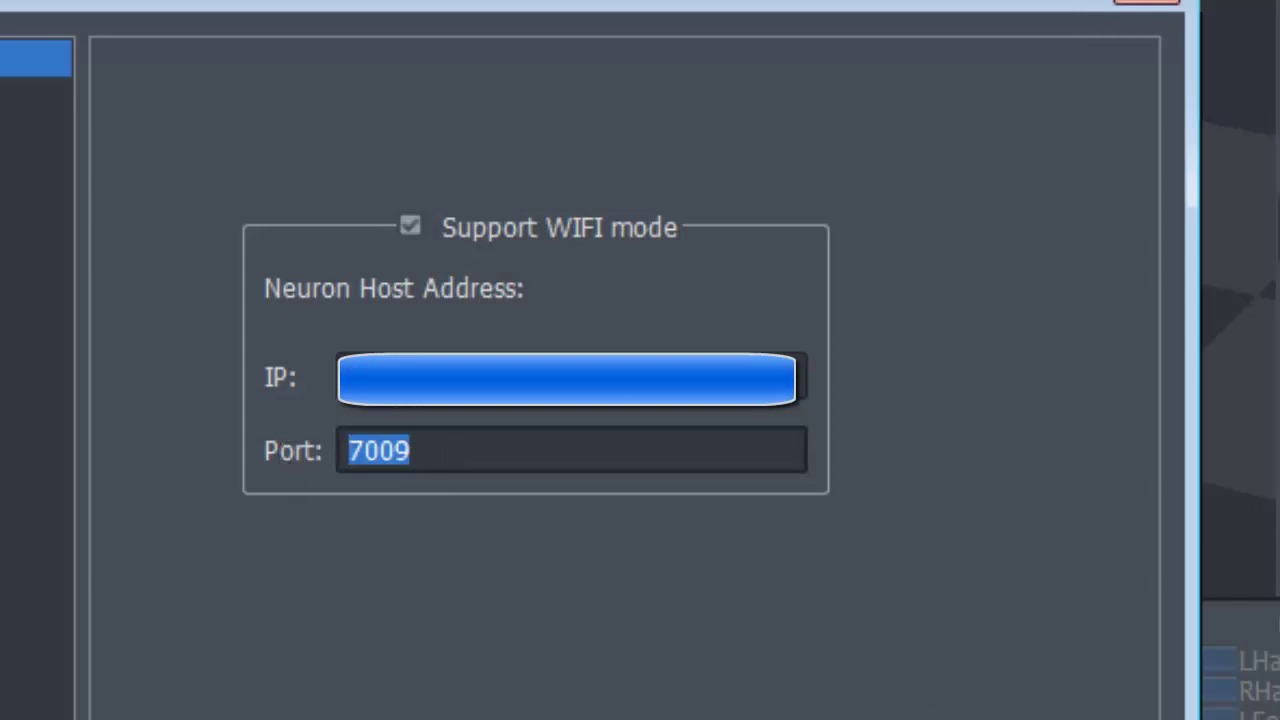
pyautogui.click(36, 94)
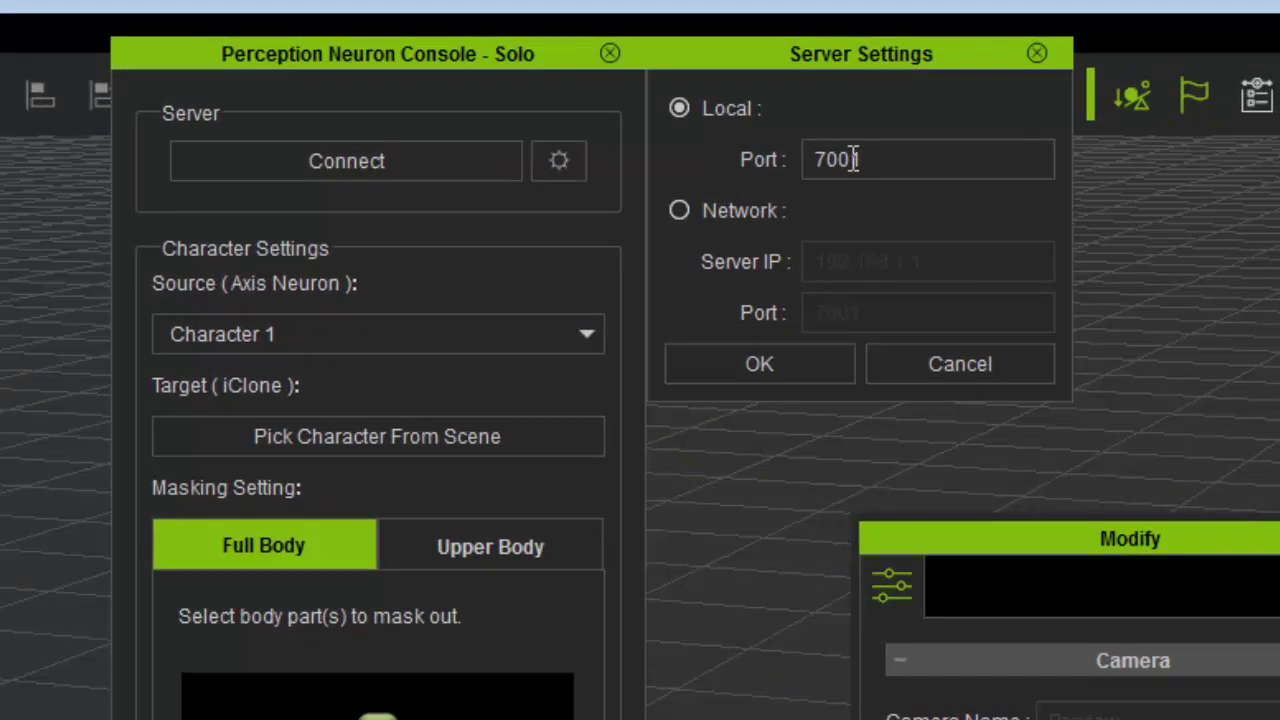
# Change iClone's local port from 7001 to 7009, move the console right, and disconnect.
pyautogui.moveTo(852, 160); pyautogui.dragTo(902, 161)
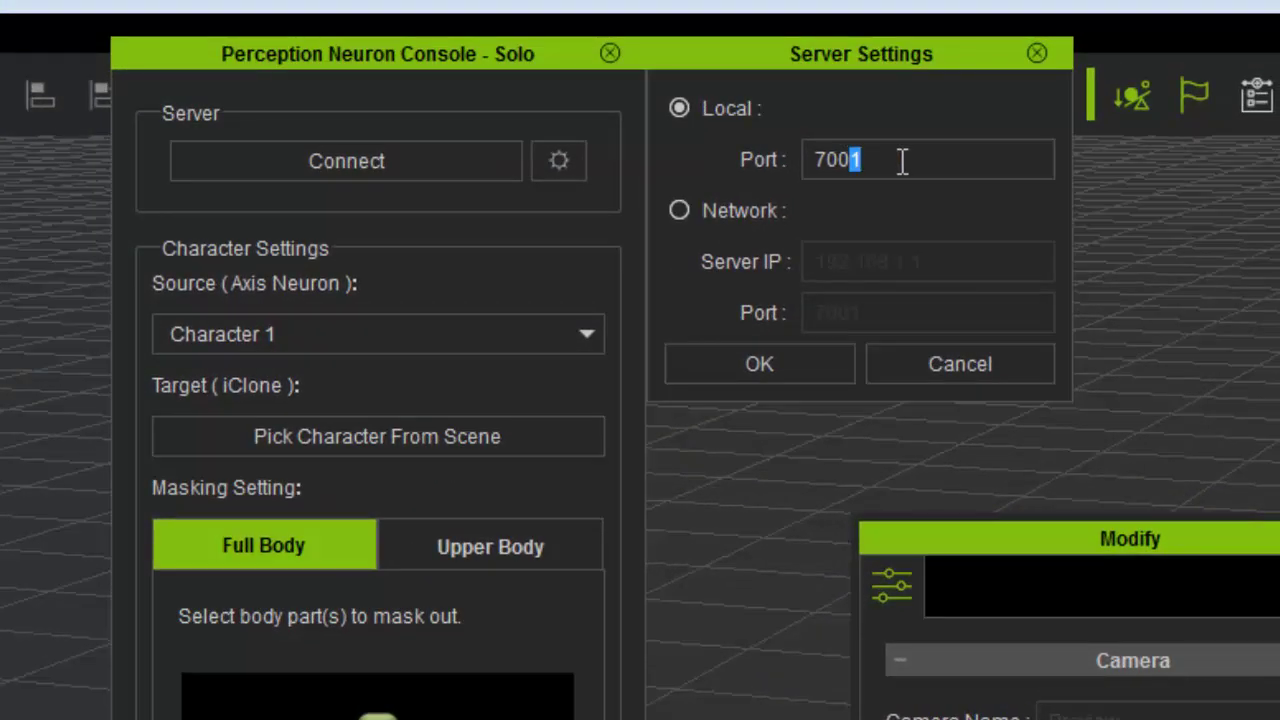
pyautogui.write('9')
pyautogui.click(825, 366)
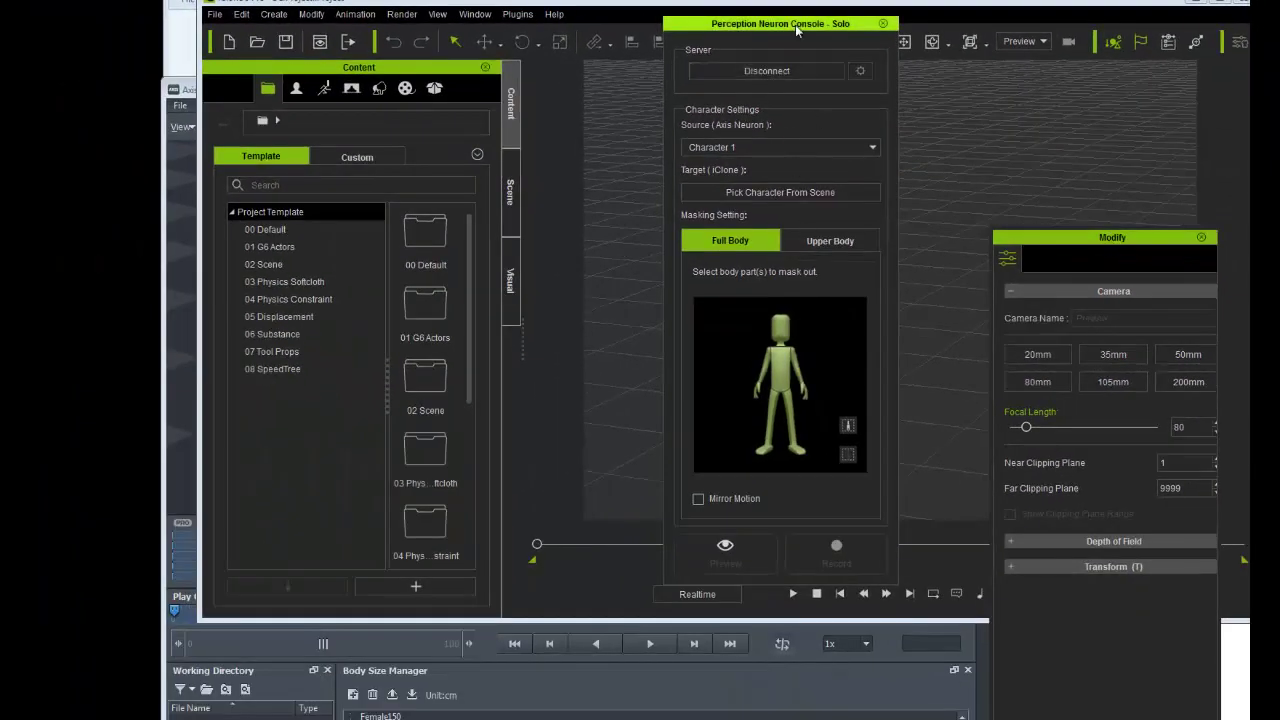
pyautogui.moveTo(798, 24); pyautogui.dragTo(1124, 141)
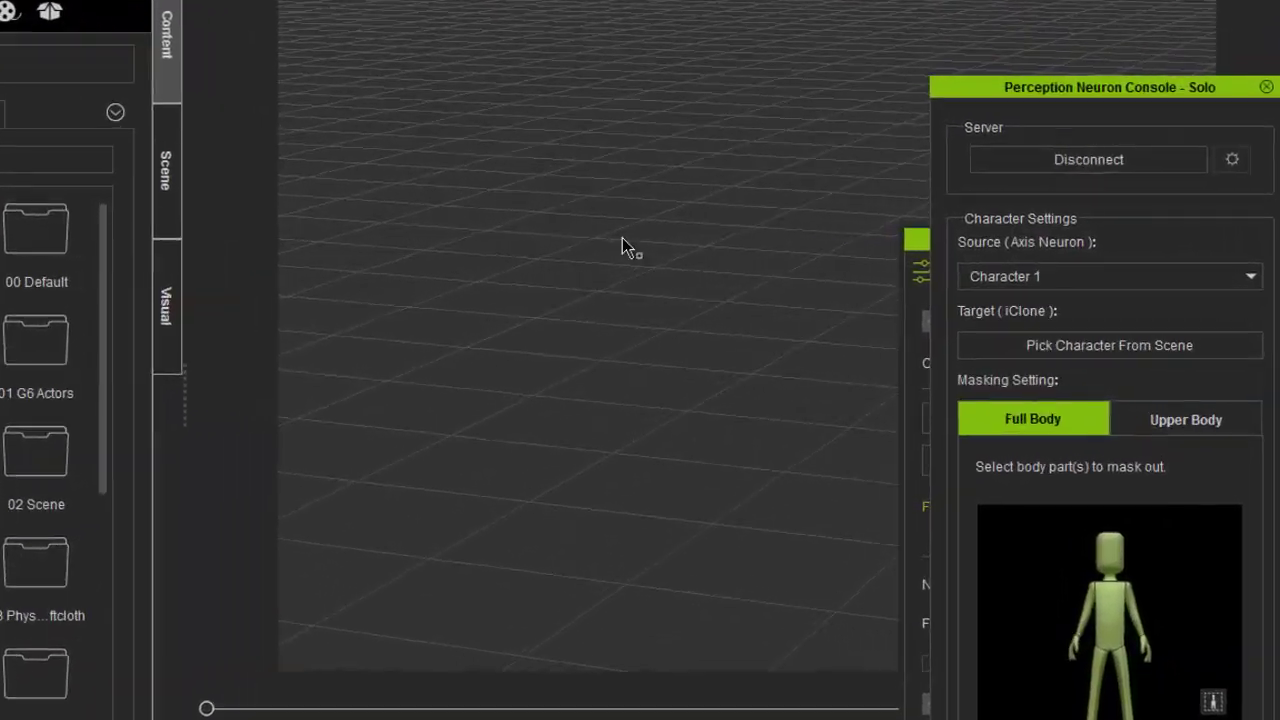
pyautogui.click(1109, 164)
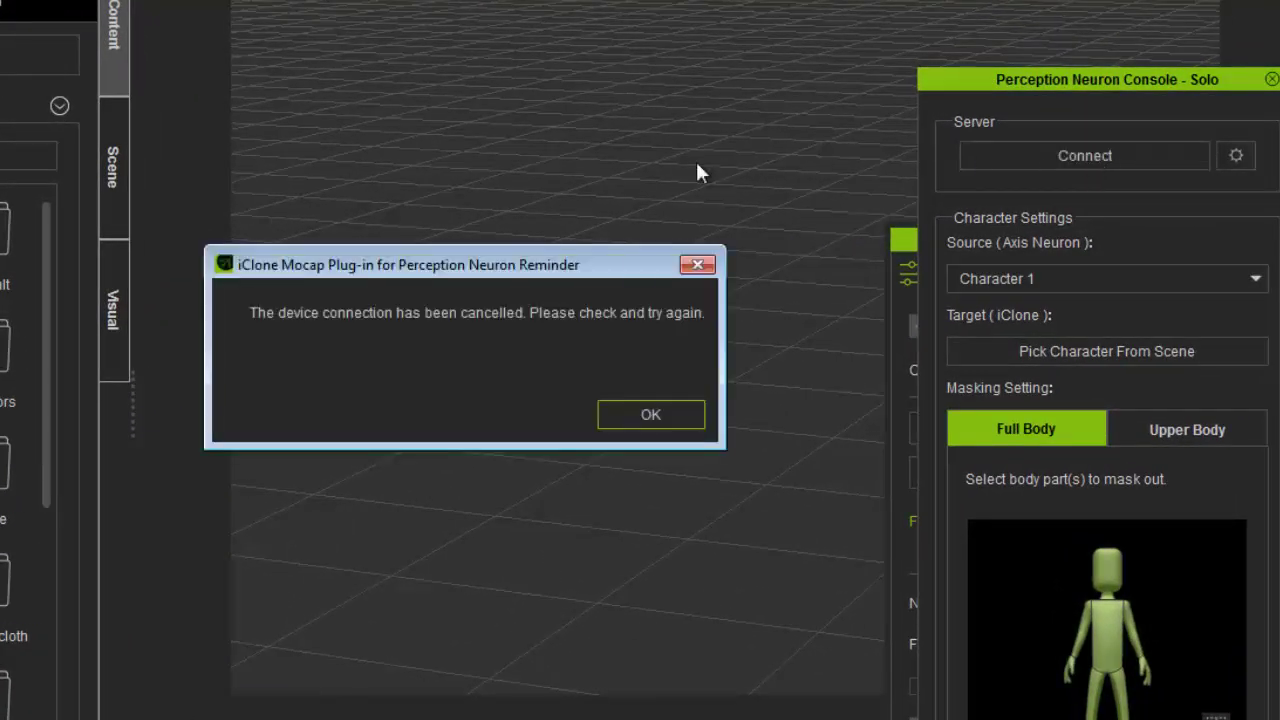
# Dismiss the reminder and place Christian from Avatar > 00_CC Character into the scene.
pyautogui.click(651, 414)
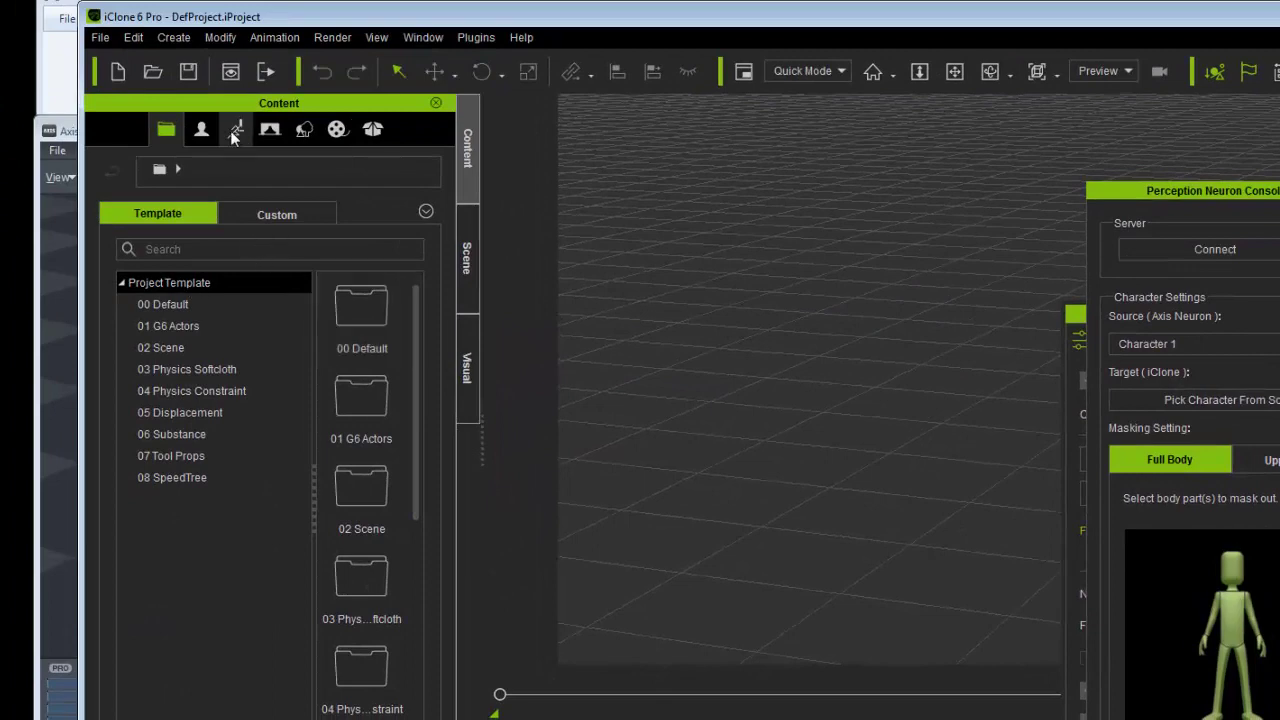
pyautogui.click(201, 130)
pyautogui.click(152, 304)
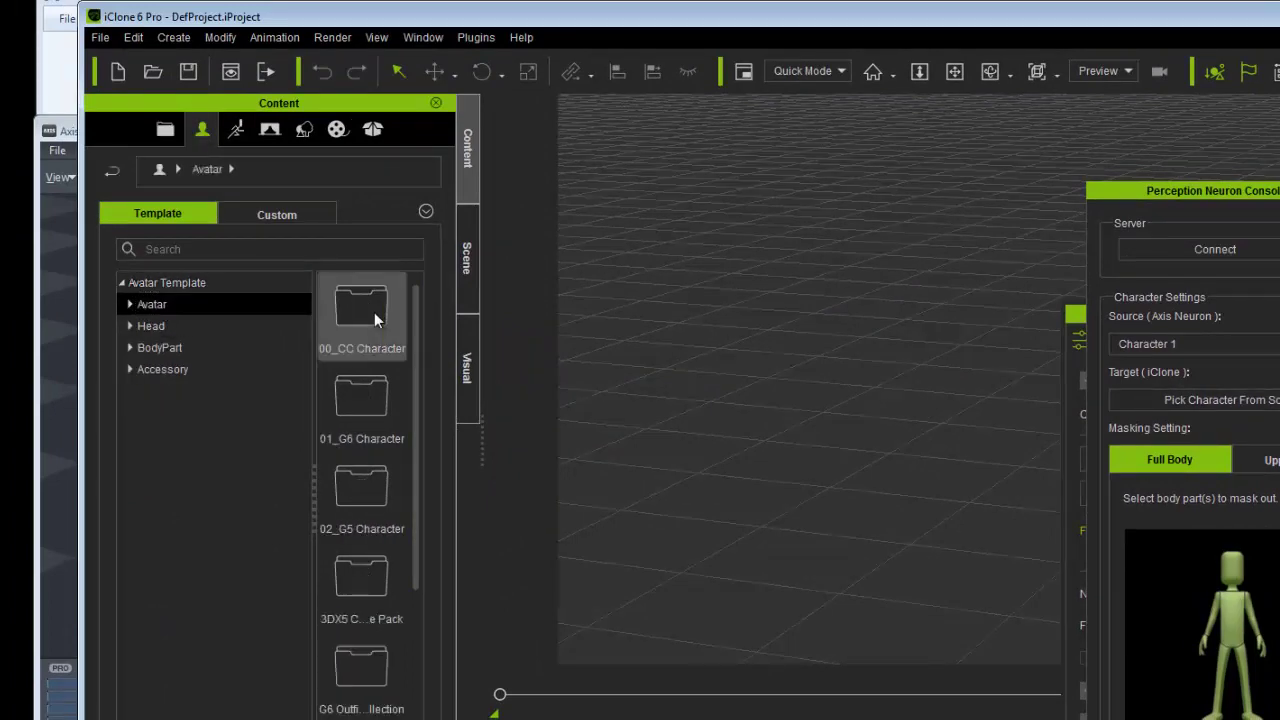
pyautogui.doubleClick(374, 312)
pyautogui.moveTo(361, 315); pyautogui.dragTo(764, 341)
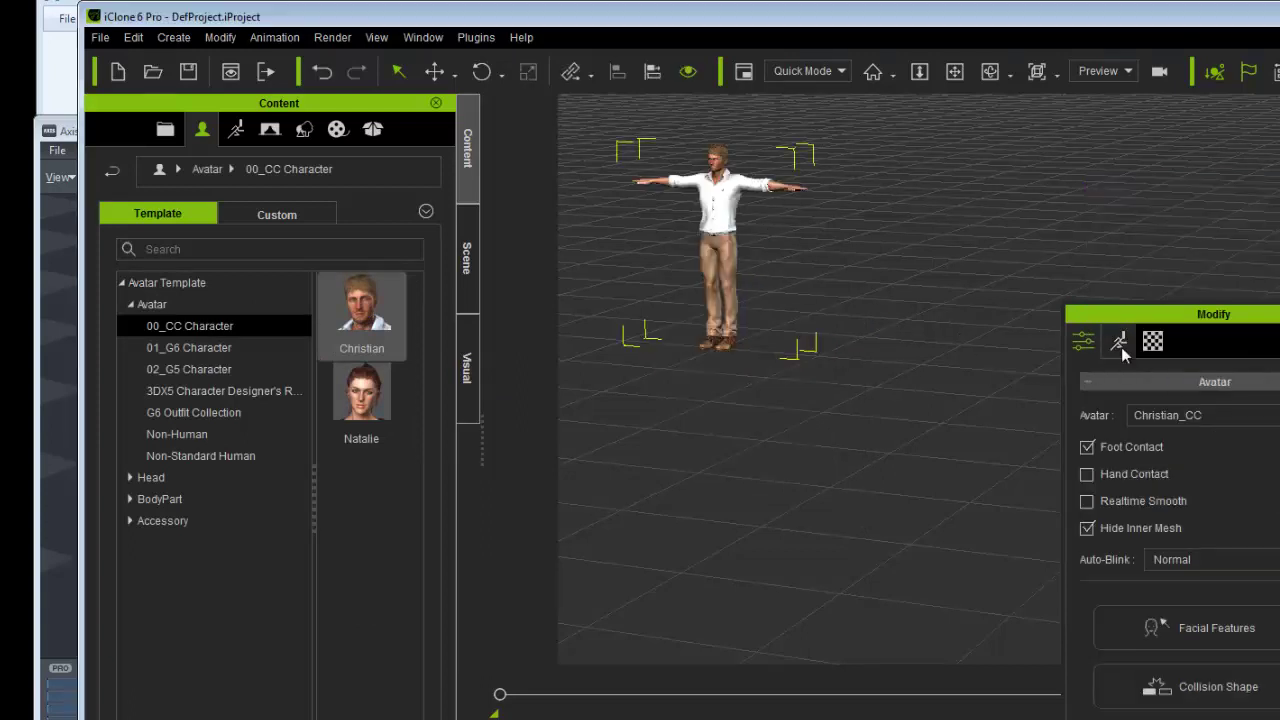
pyautogui.click(1118, 341)
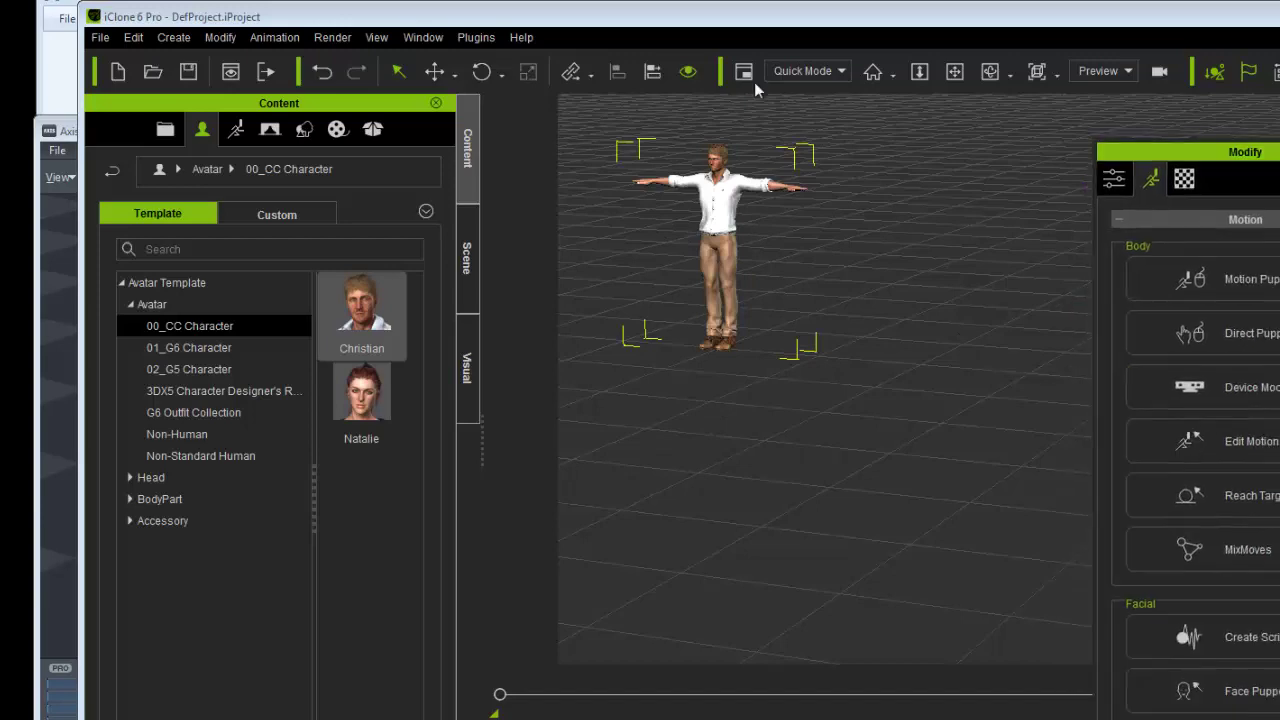
# Open the Perception Neuron Console from Plugins and connect to the Axis Neuron stream.
pyautogui.click(476, 37)
pyautogui.moveTo(512, 66)
pyautogui.click(662, 62)
pyautogui.click(1212, 252)
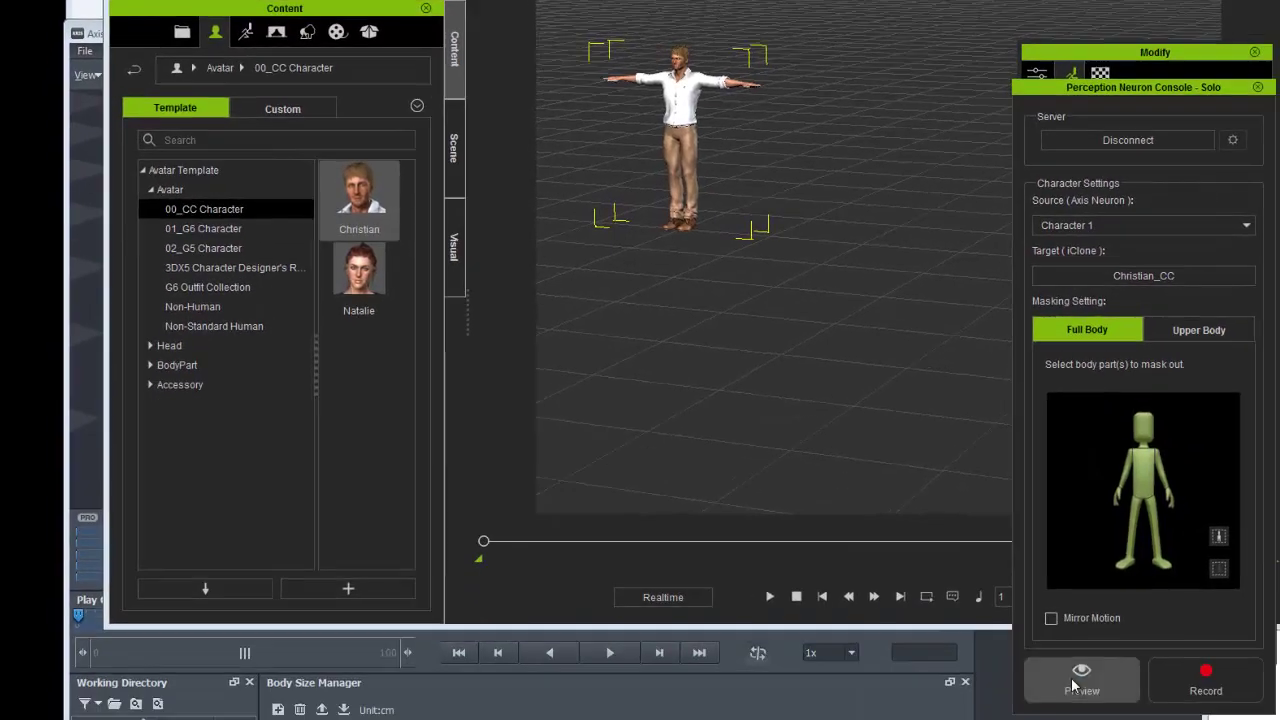
# Start the console's Preview to stream live Axis Neuron motion onto Christian.
pyautogui.click(1126, 719)
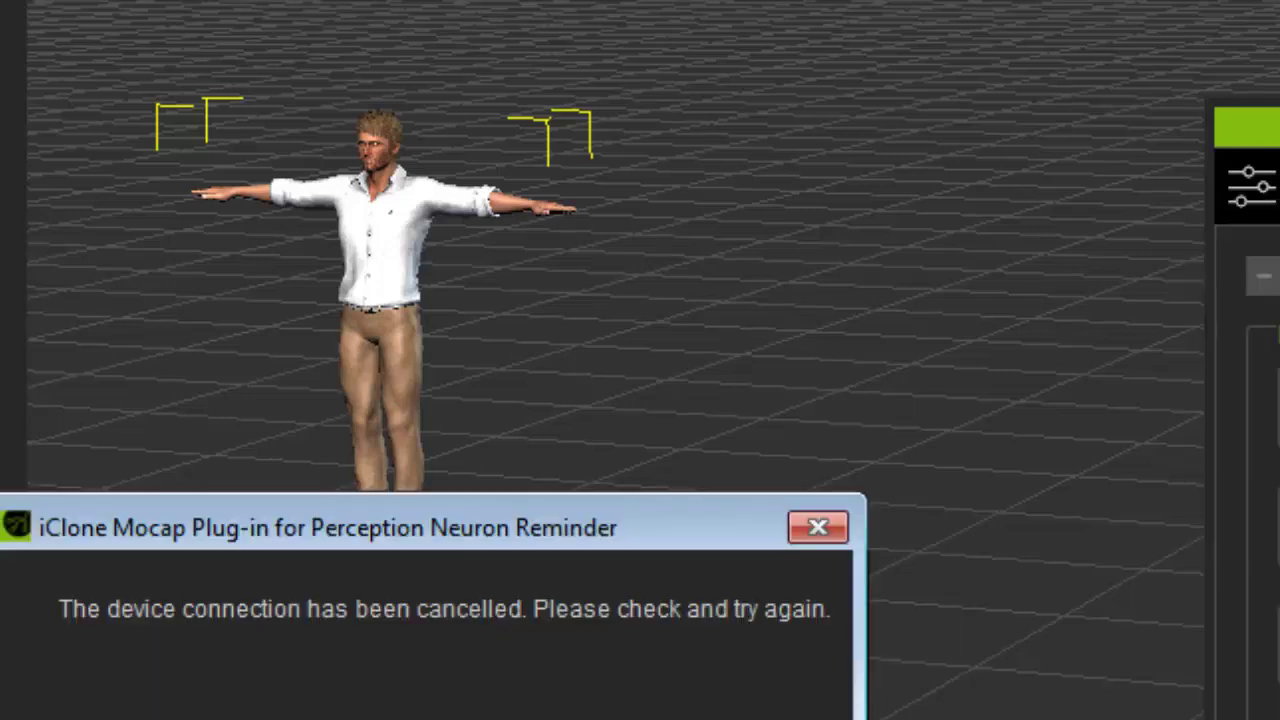
# Dismiss the iClone Mocap Plug-in connection-cancelled reminder with Enter.
pyautogui.press('Return')
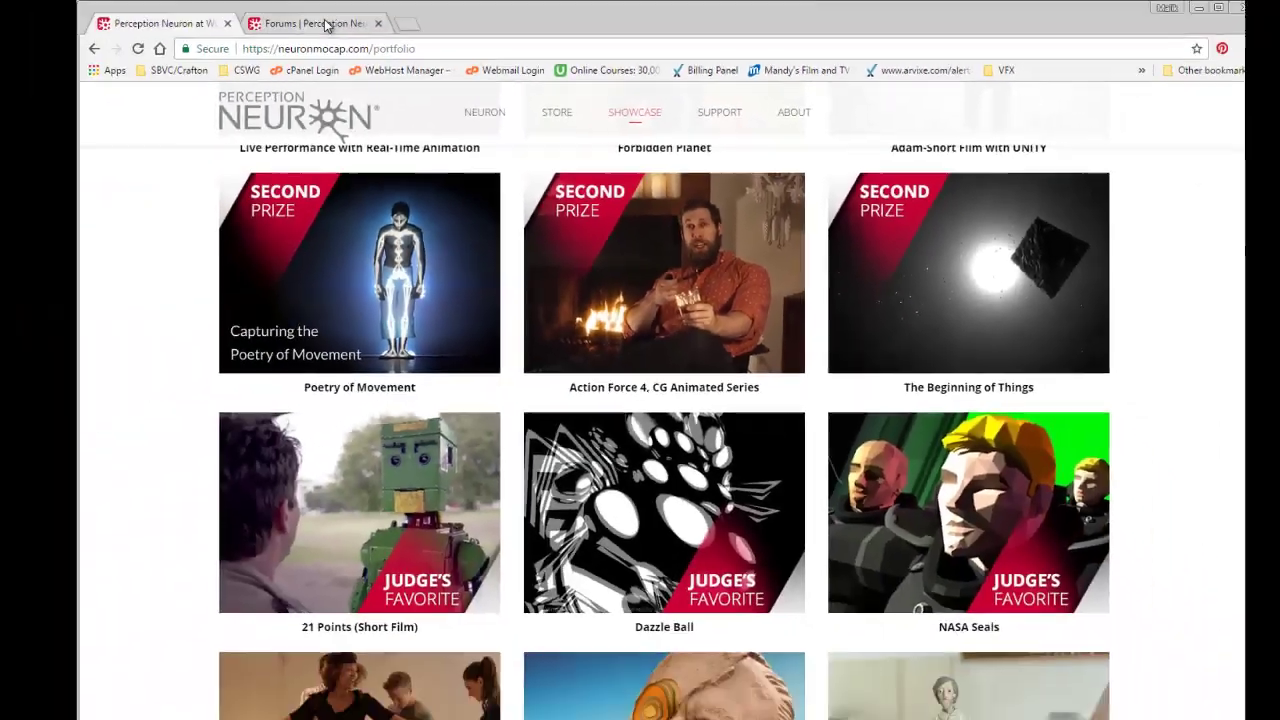
# Switch Chrome to the Perception Neuron Forums tab and make the browser window narrower.
pyautogui.click(325, 25)
pyautogui.moveTo(471, 138)
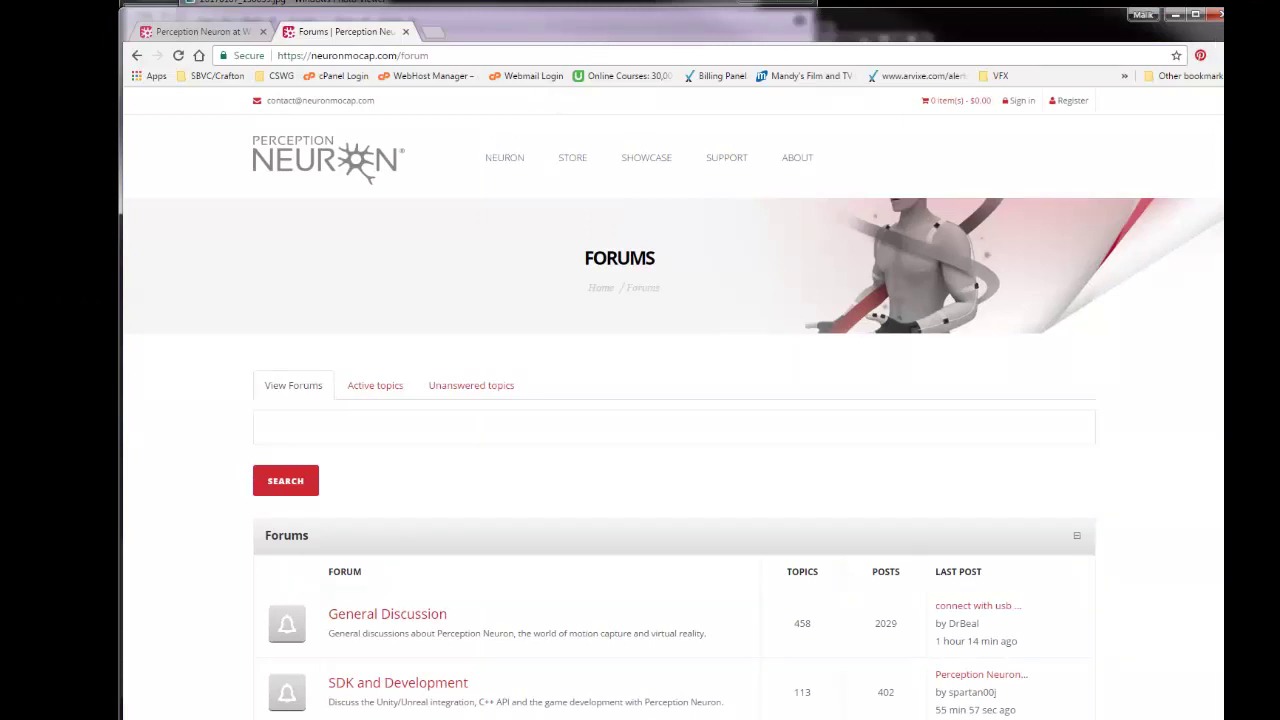
pyautogui.moveTo(1224, 52); pyautogui.dragTo(1084, 52)
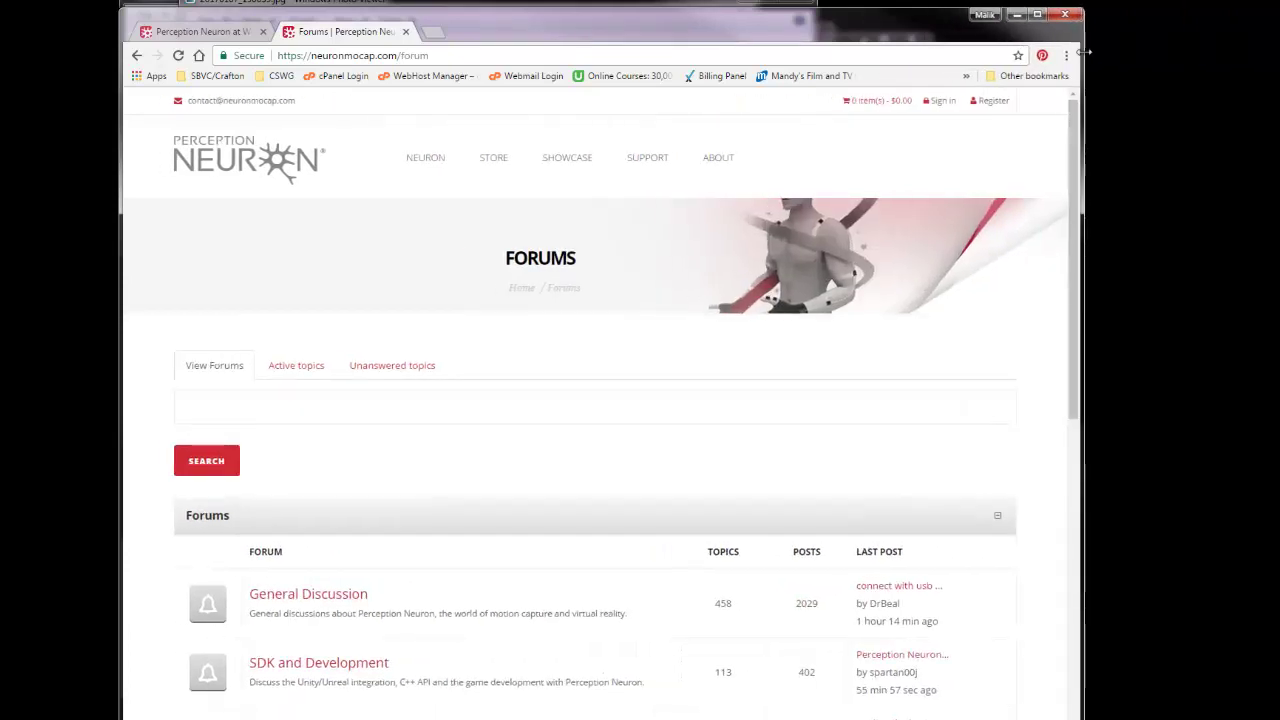